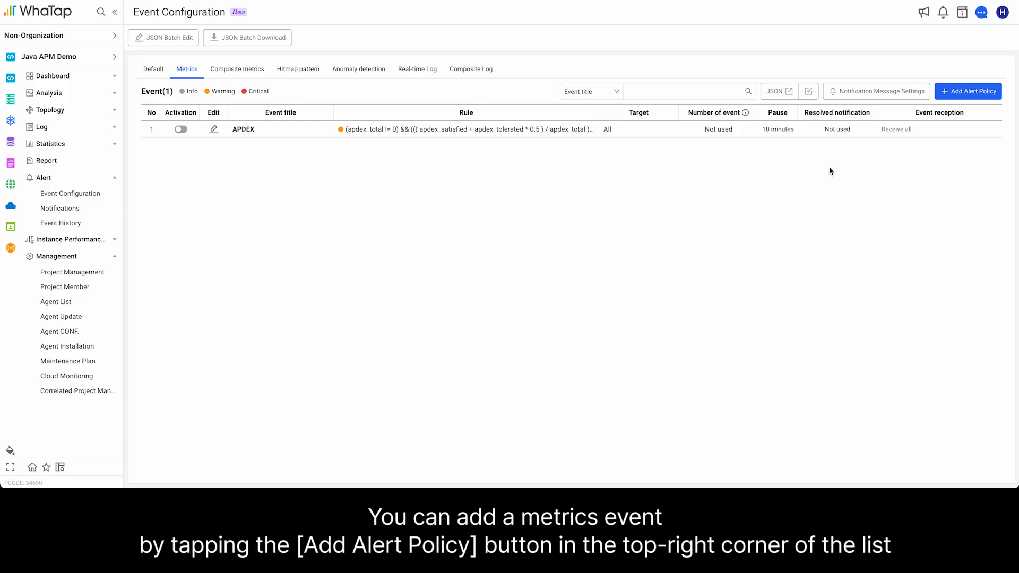
# Start a new metrics alert policy and choose ApplicationServiceCounter (app_counter) as its category.
pyautogui.click(974, 91)
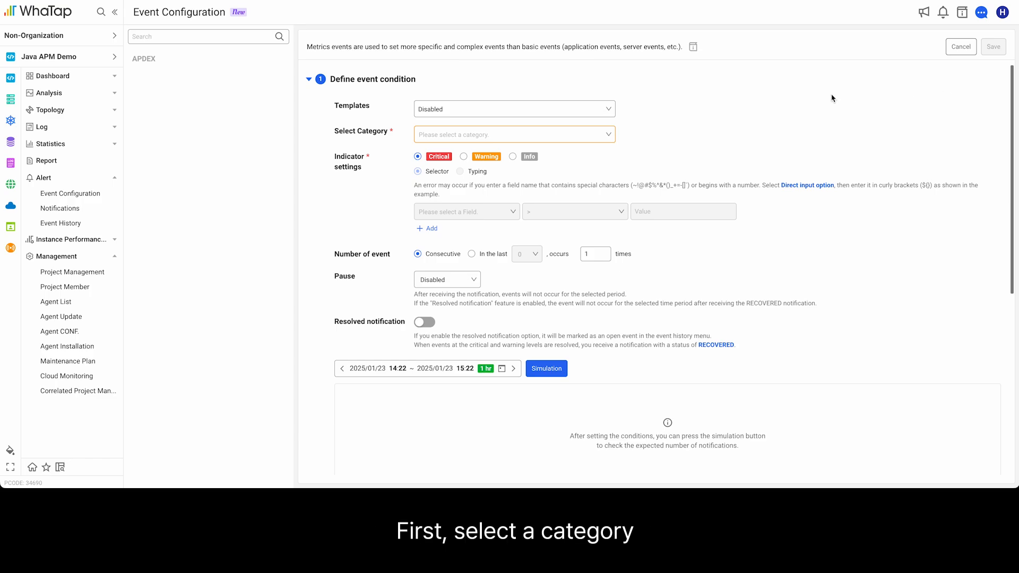
pyautogui.click(551, 139)
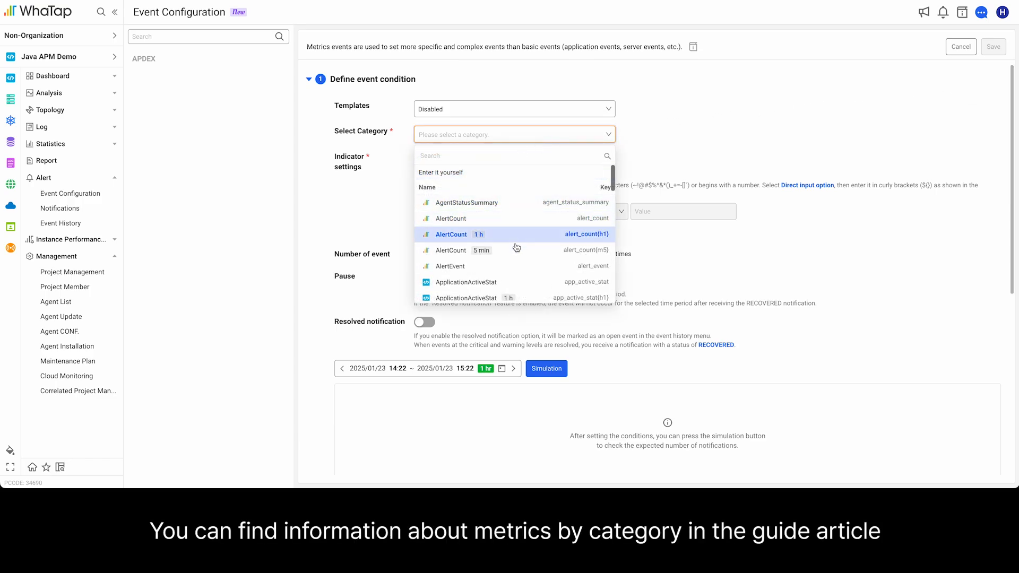
pyautogui.scroll(-3, 520, 258)
pyautogui.scroll(-5, 520, 258)
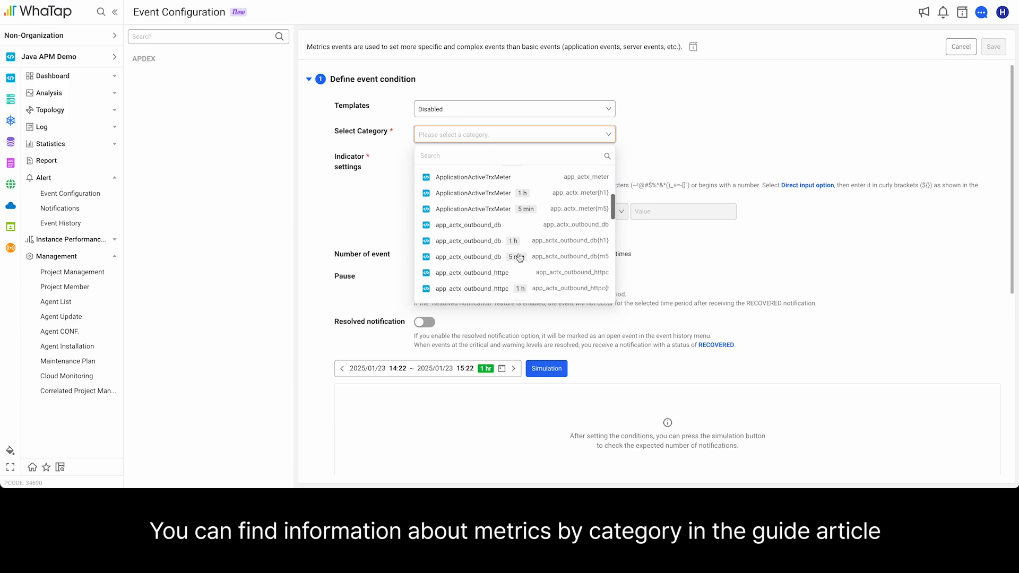
pyautogui.click(512, 247)
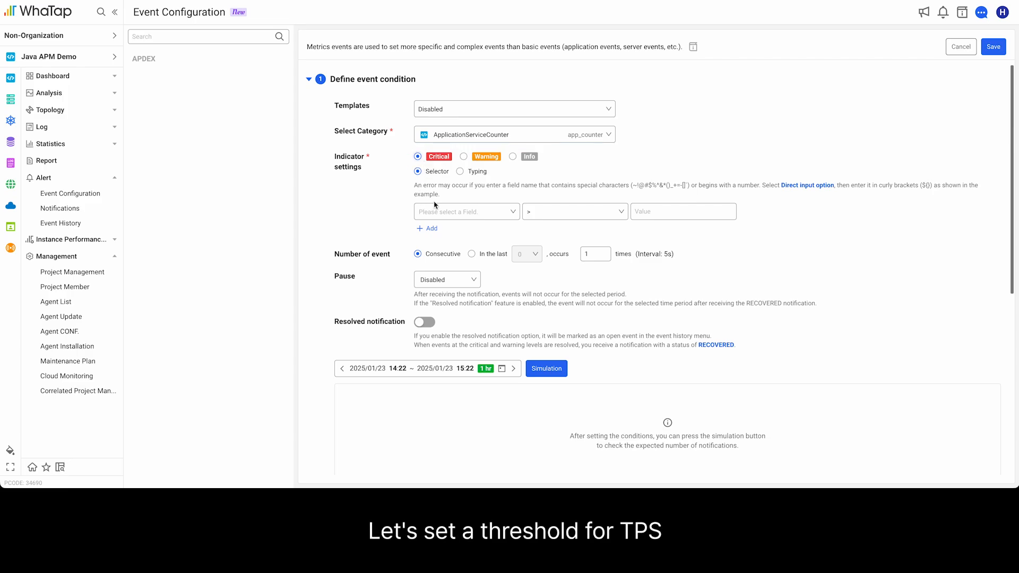
# Define the Critical indicator condition as tps >= 10, keeping it as the only condition row.
pyautogui.click(472, 215)
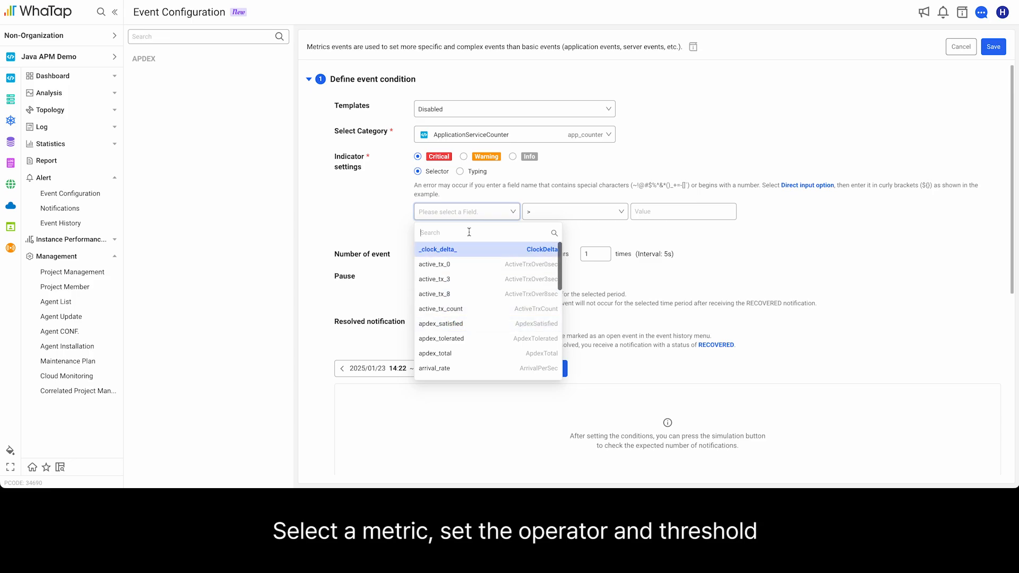
pyautogui.write('tps')
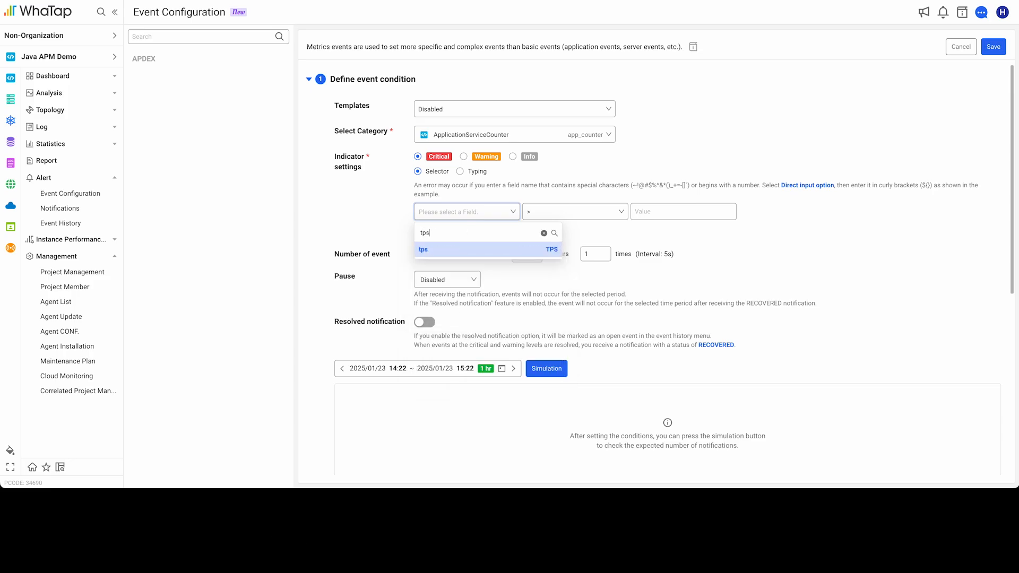
pyautogui.click(477, 250)
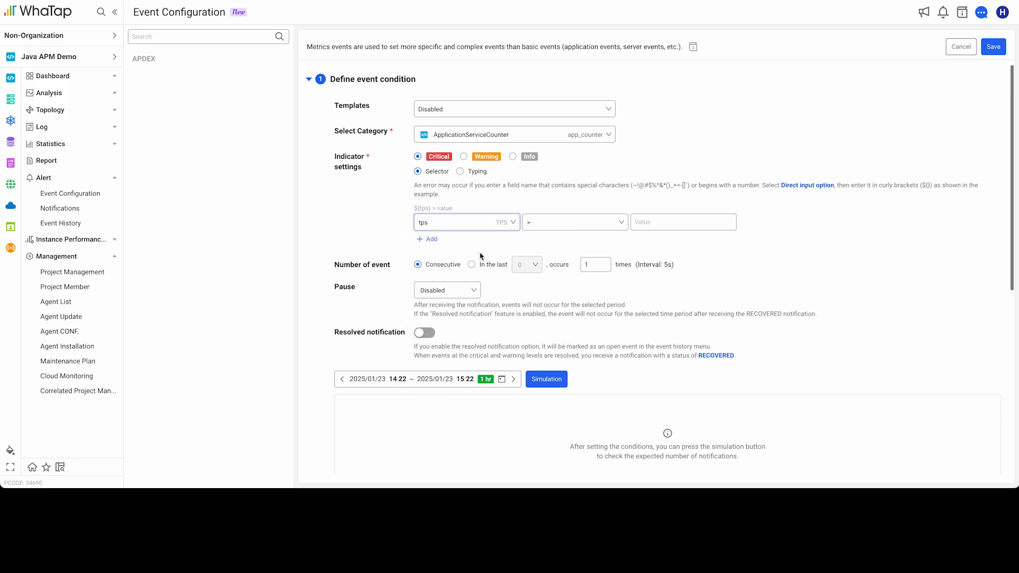
pyautogui.click(563, 227)
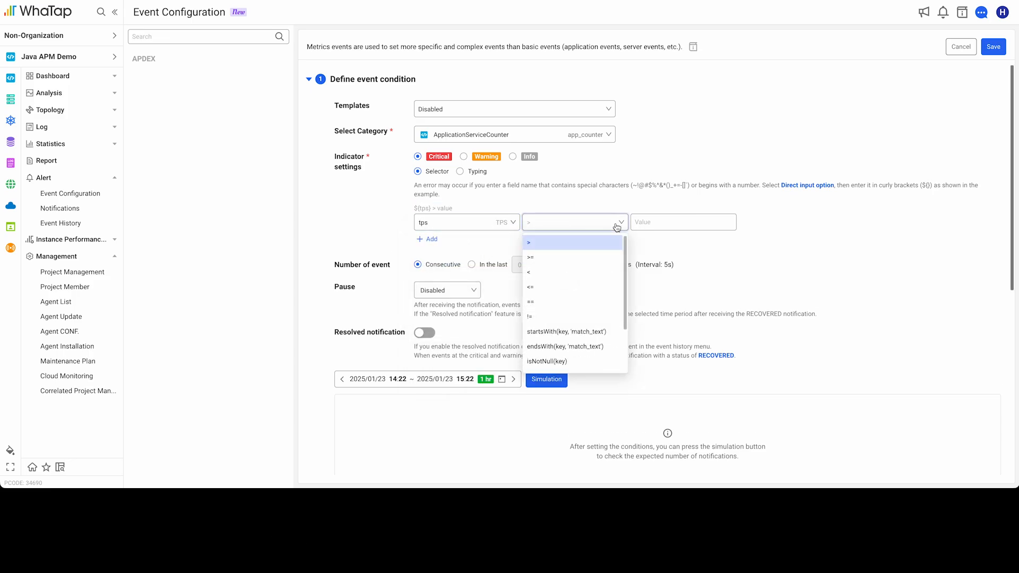
pyautogui.click(612, 257)
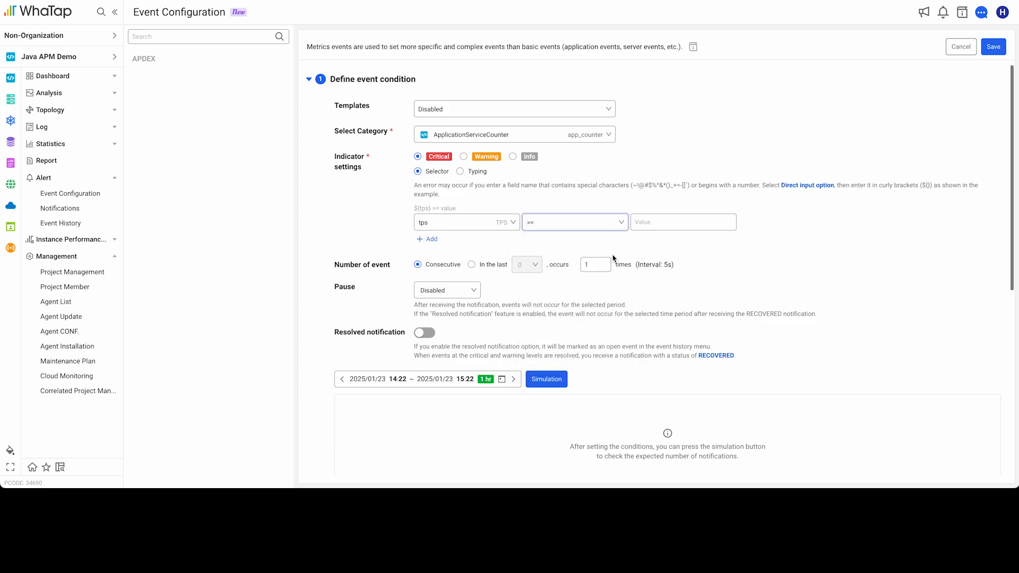
pyautogui.click(652, 224)
pyautogui.write('10')
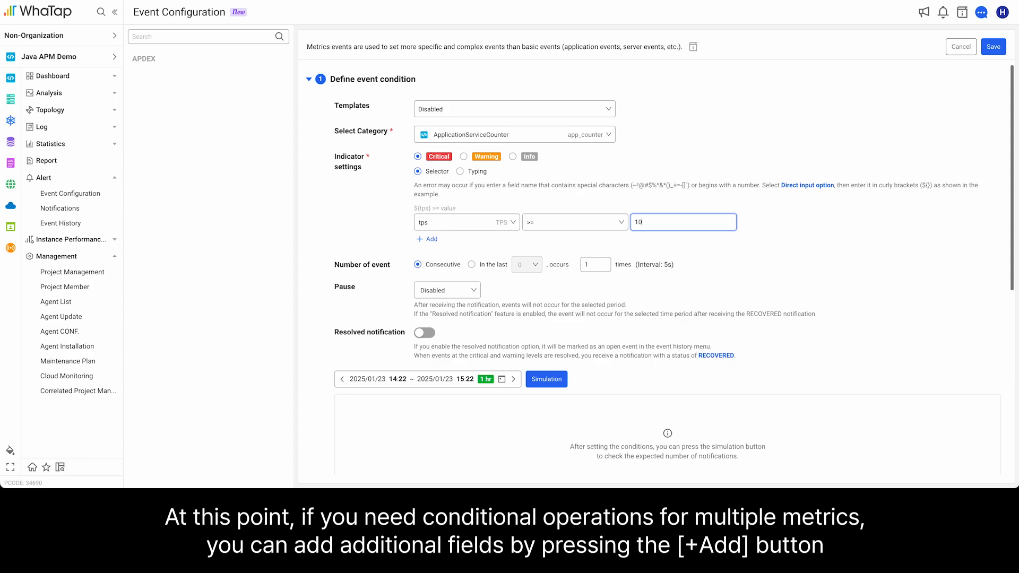
pyautogui.click(429, 239)
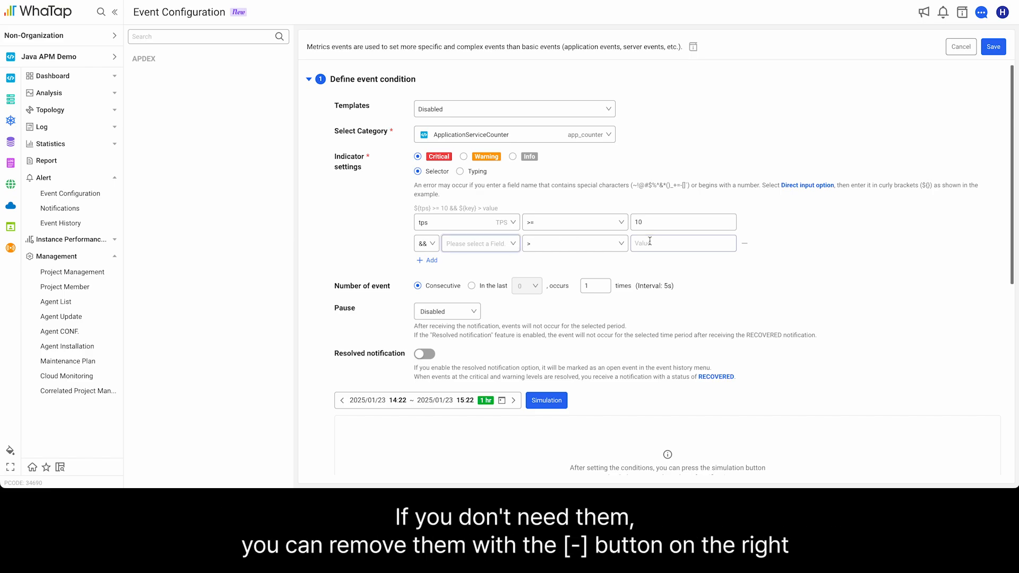
pyautogui.click(748, 246)
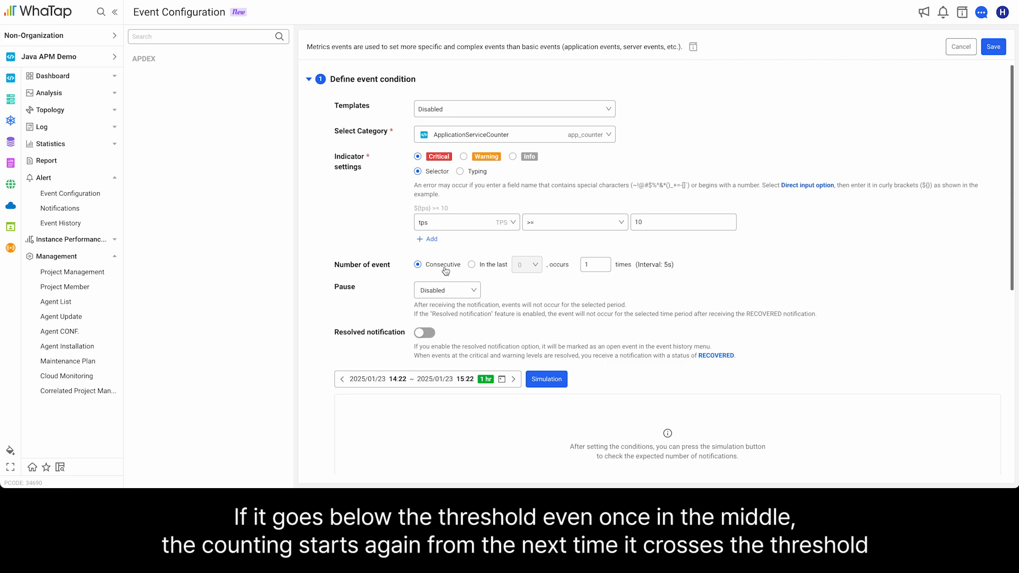
# Set the number of events to 2 occurrences in the last 30sec and the pause to 5Minutes.
pyautogui.click(499, 267)
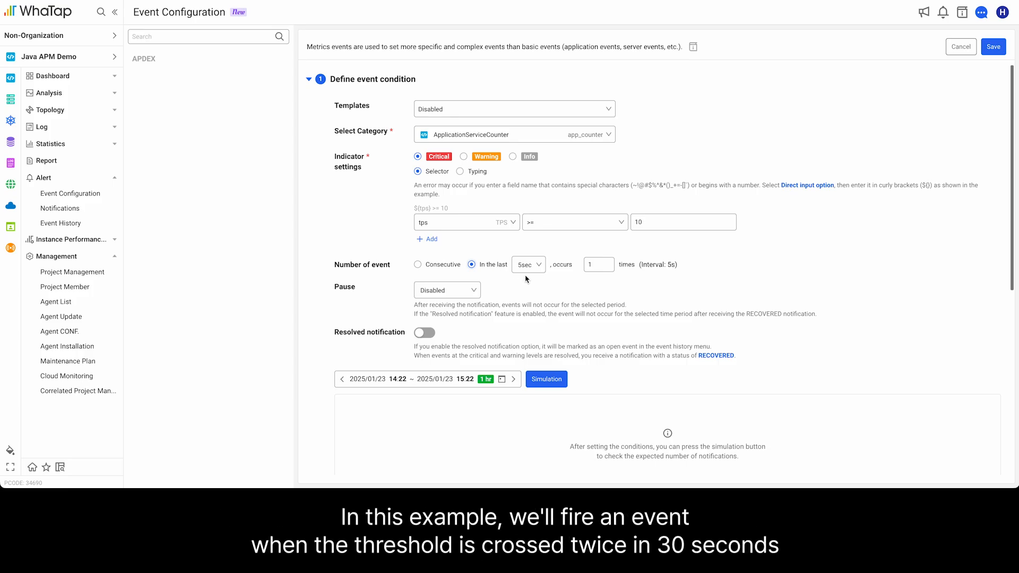
pyautogui.click(537, 268)
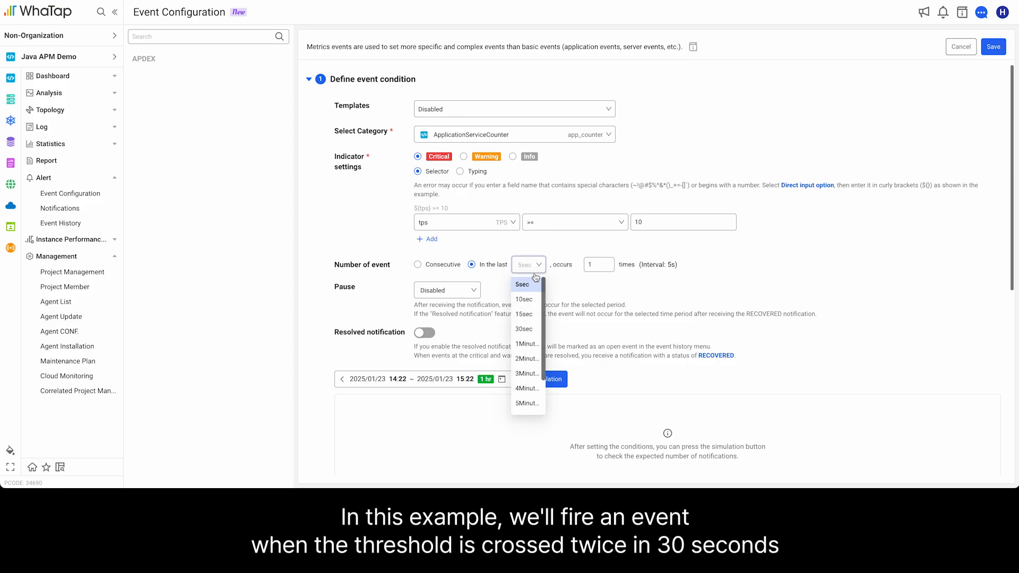
pyautogui.click(534, 329)
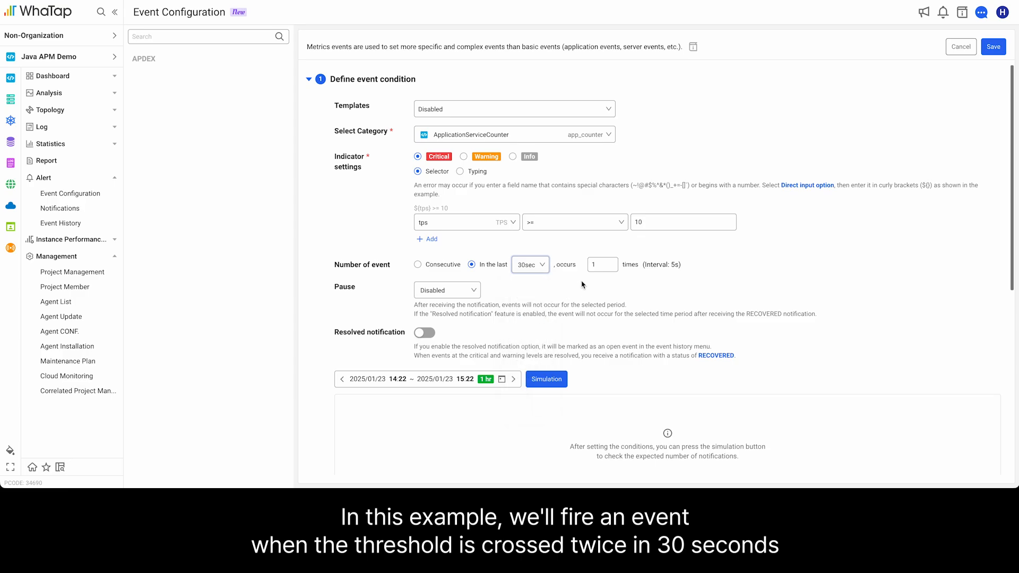
pyautogui.click(610, 262)
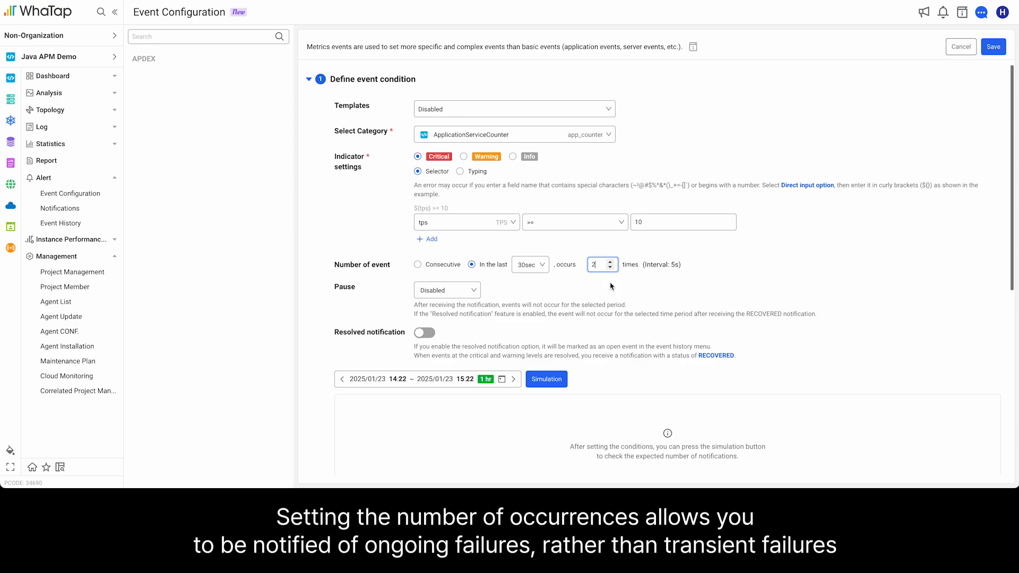
pyautogui.click(472, 291)
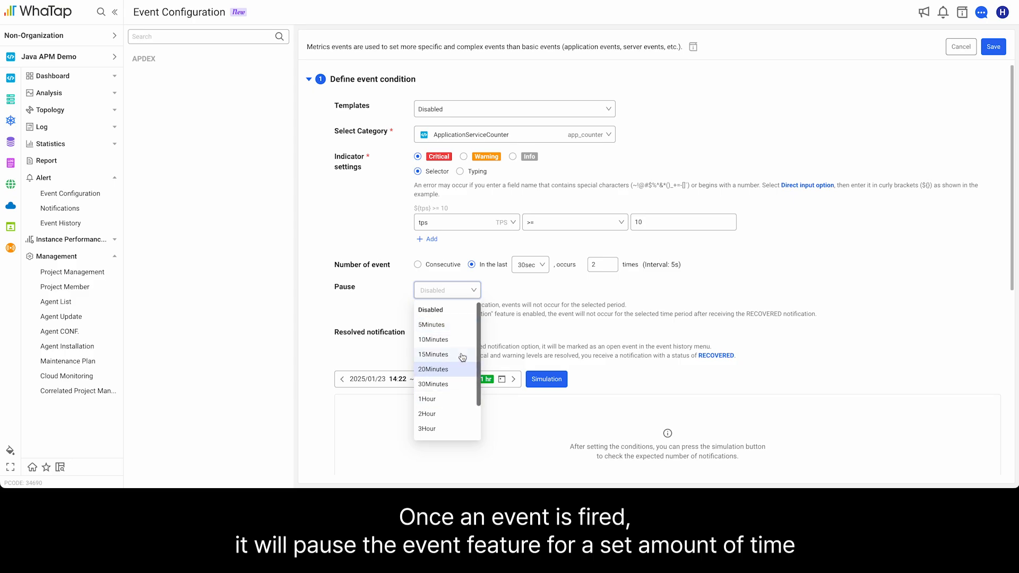
pyautogui.click(456, 324)
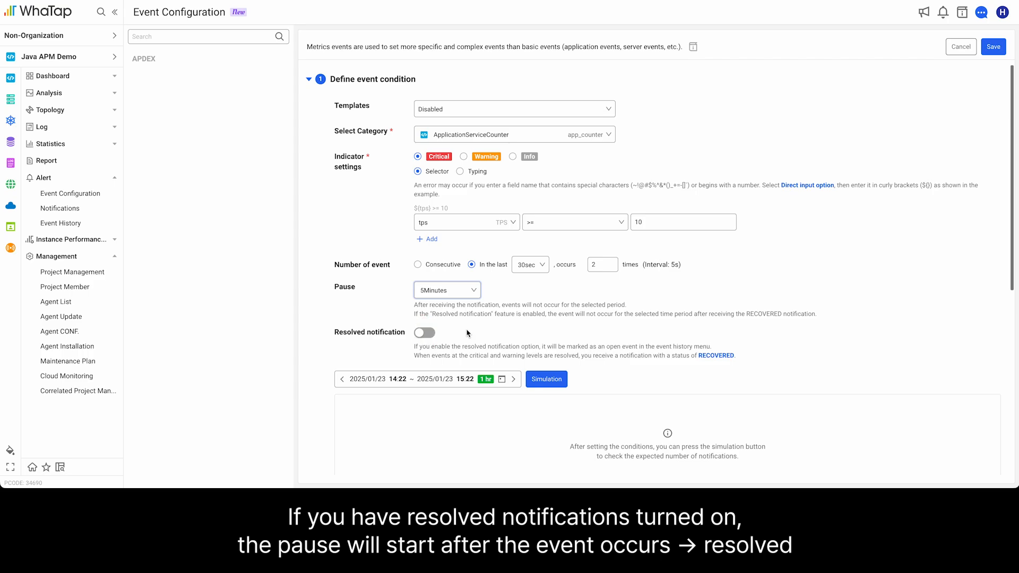
# Run the event condition simulation for the past hour and inspect the tps chart against the threshold.
pyautogui.scroll(-2, 504, 318)
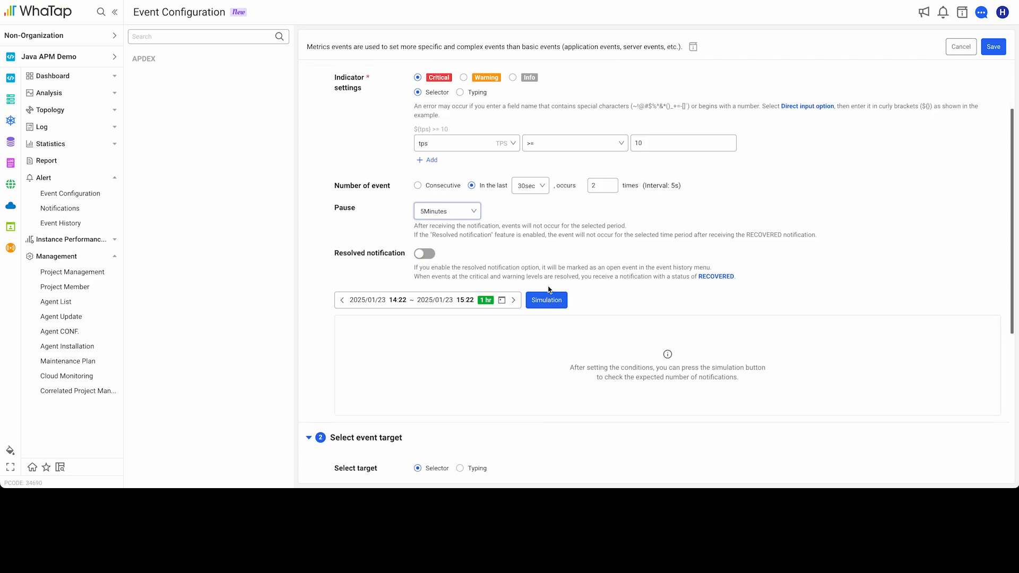
pyautogui.click(547, 302)
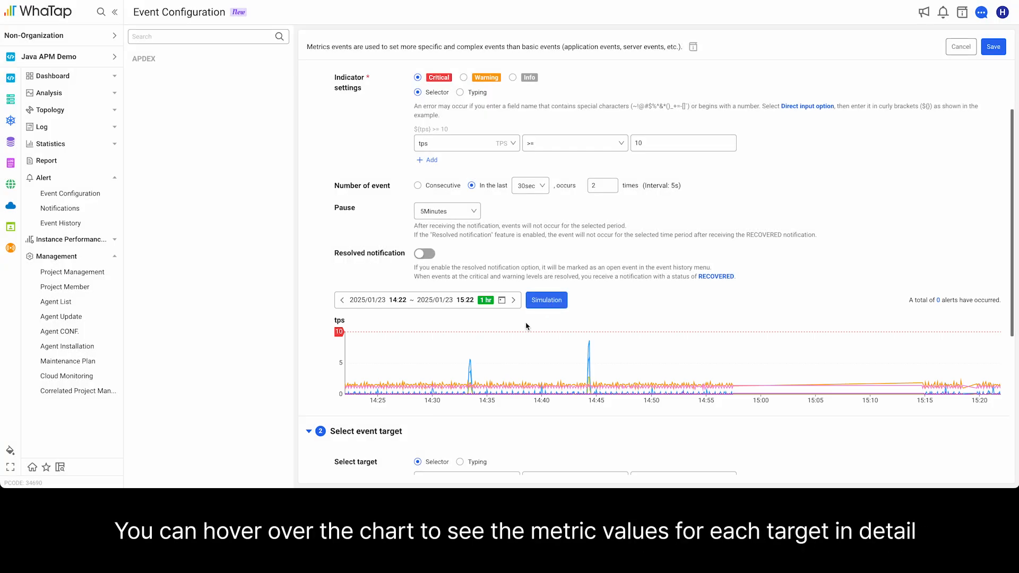
pyautogui.moveTo(491, 326)
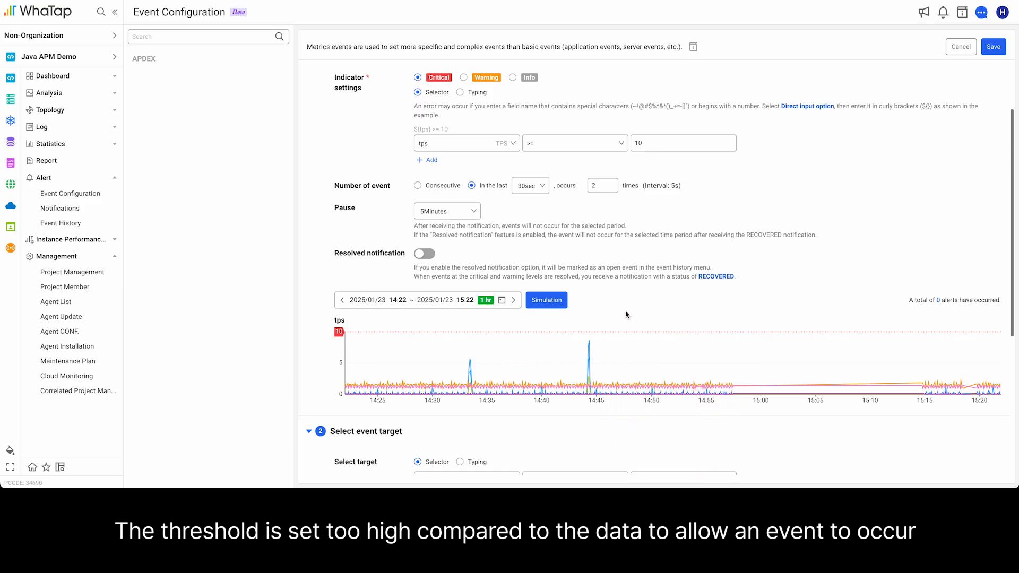
# Set the tps threshold to 5 and rerun the simulation to check the spikes.
pyautogui.click(661, 141)
pyautogui.press('BackSpace')
pyautogui.press('BackSpace')
pyautogui.write('5')
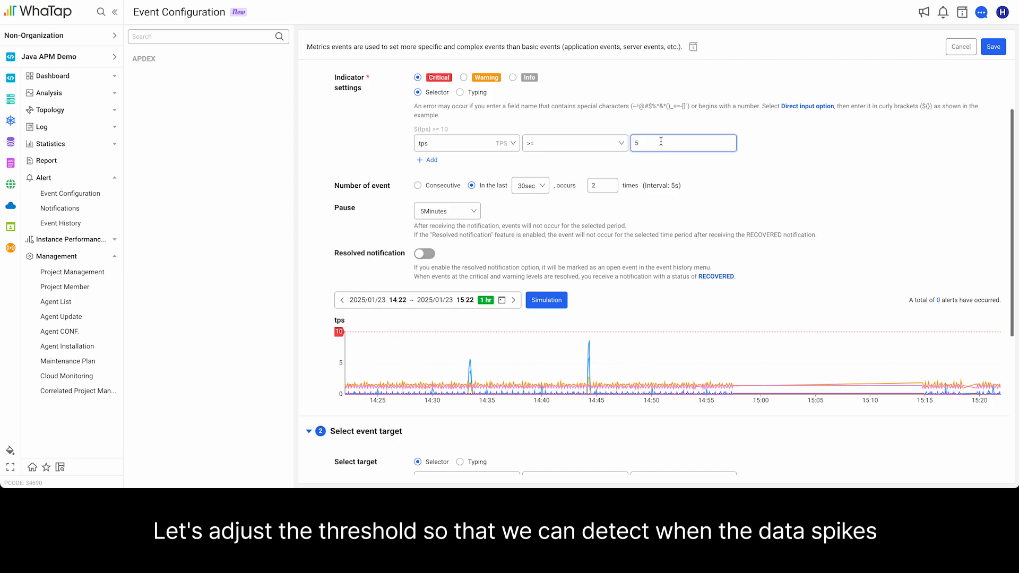
pyautogui.click(546, 301)
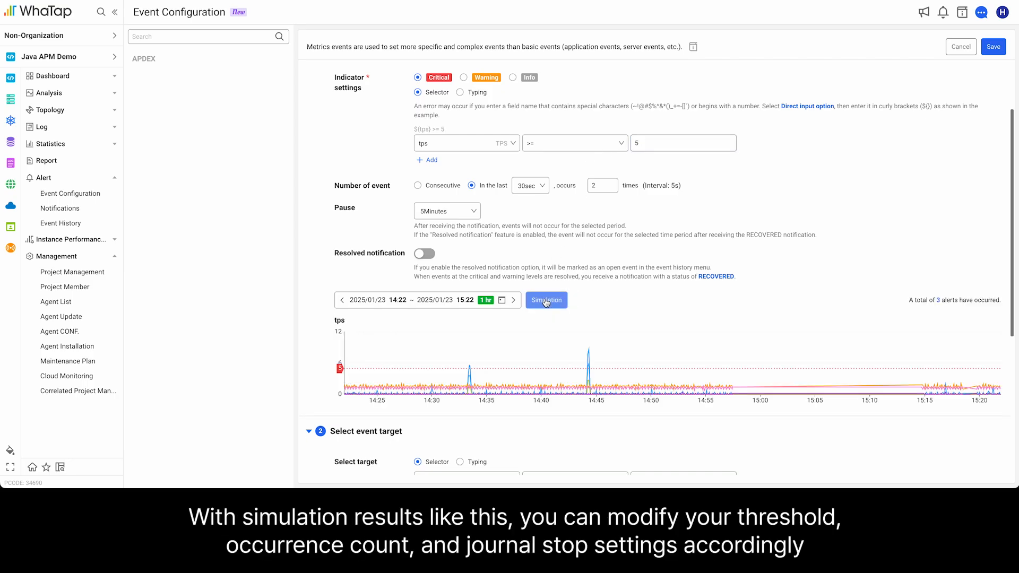
pyautogui.moveTo(471, 370)
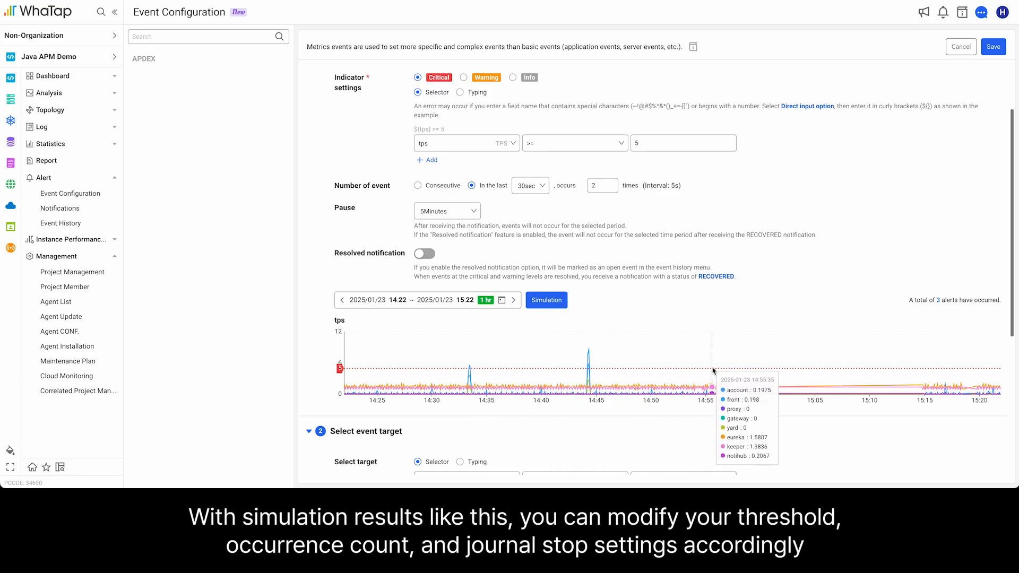
# Restrict the event target to oname == front and rerun the simulation for that target.
pyautogui.scroll(-2, 504, 425)
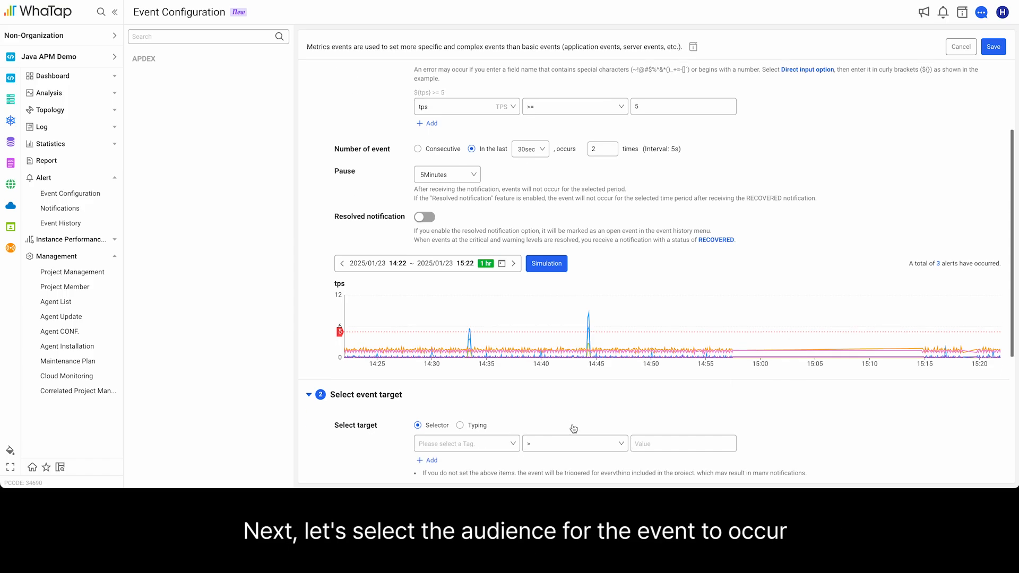
pyautogui.scroll(1, 573, 428)
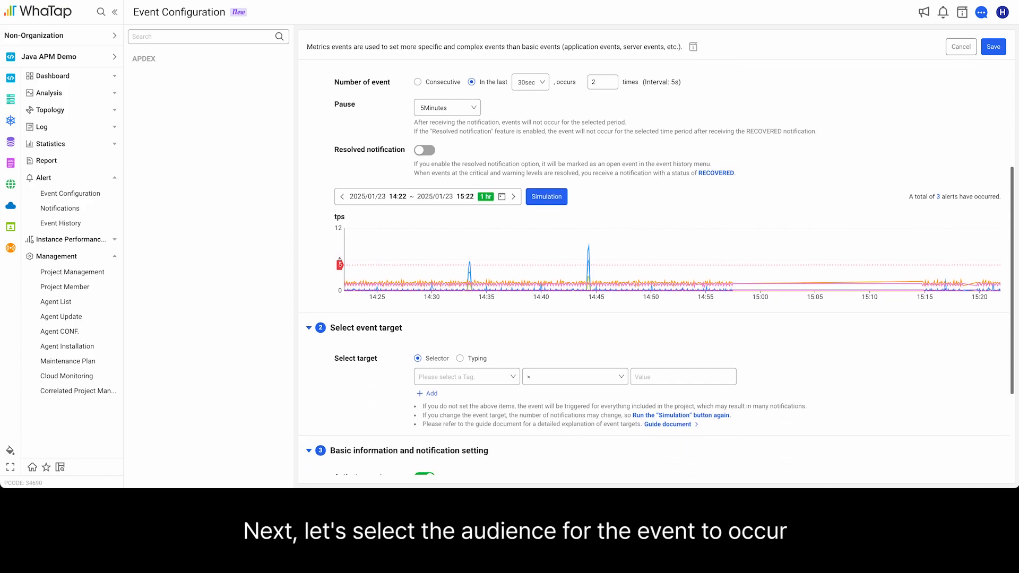
pyautogui.click(507, 378)
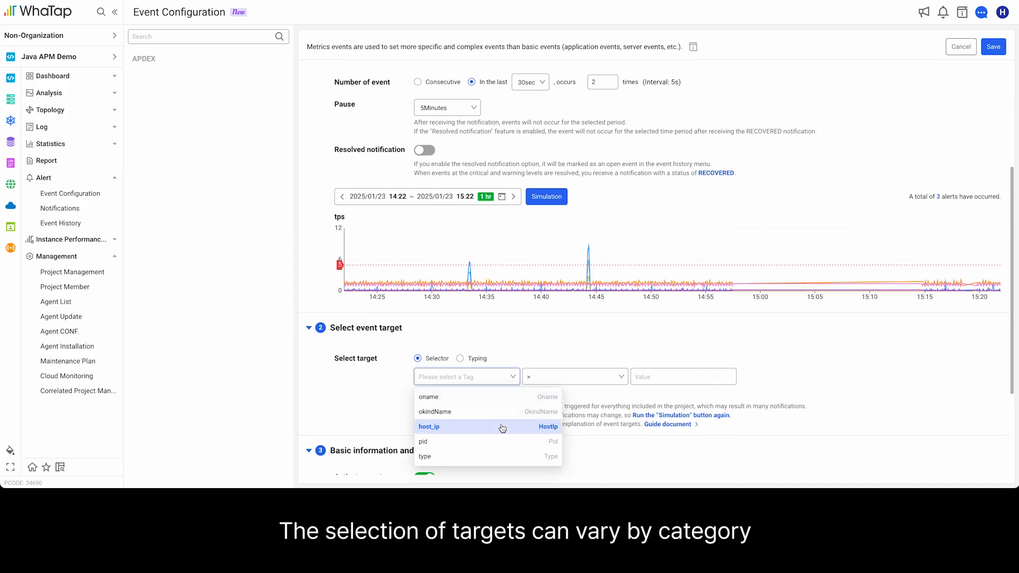
pyautogui.click(521, 397)
pyautogui.click(624, 393)
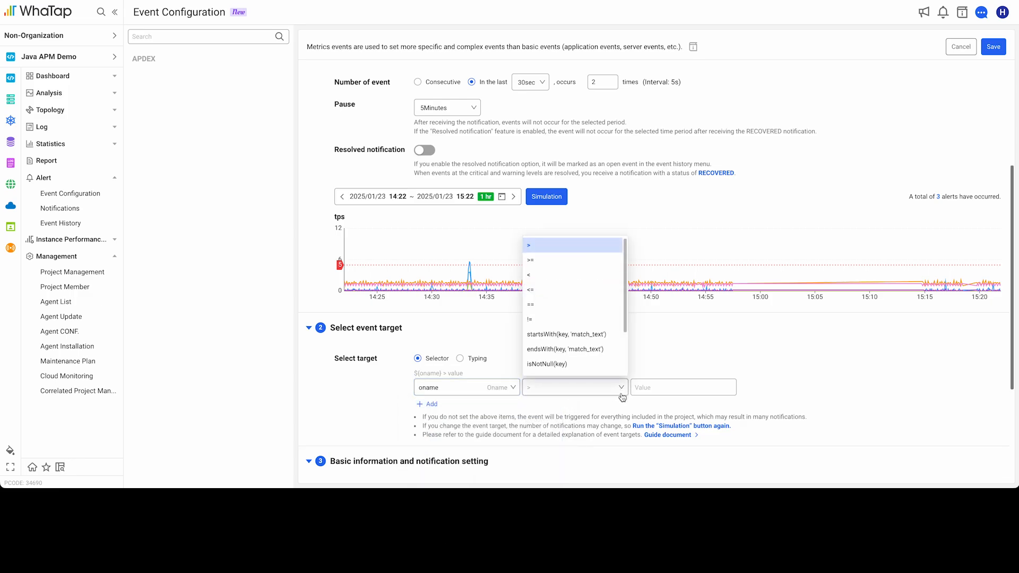
pyautogui.click(586, 305)
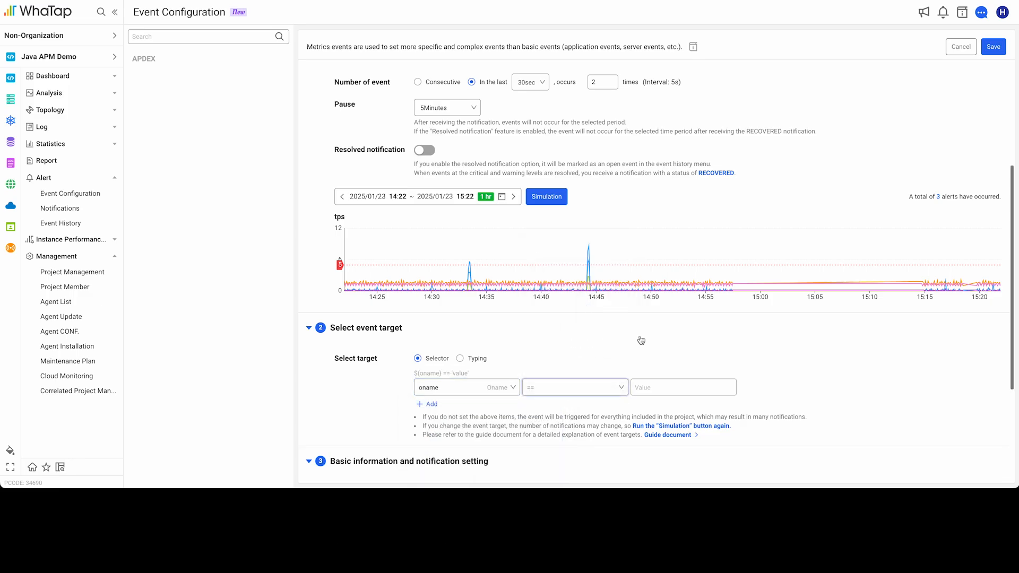
pyautogui.click(700, 385)
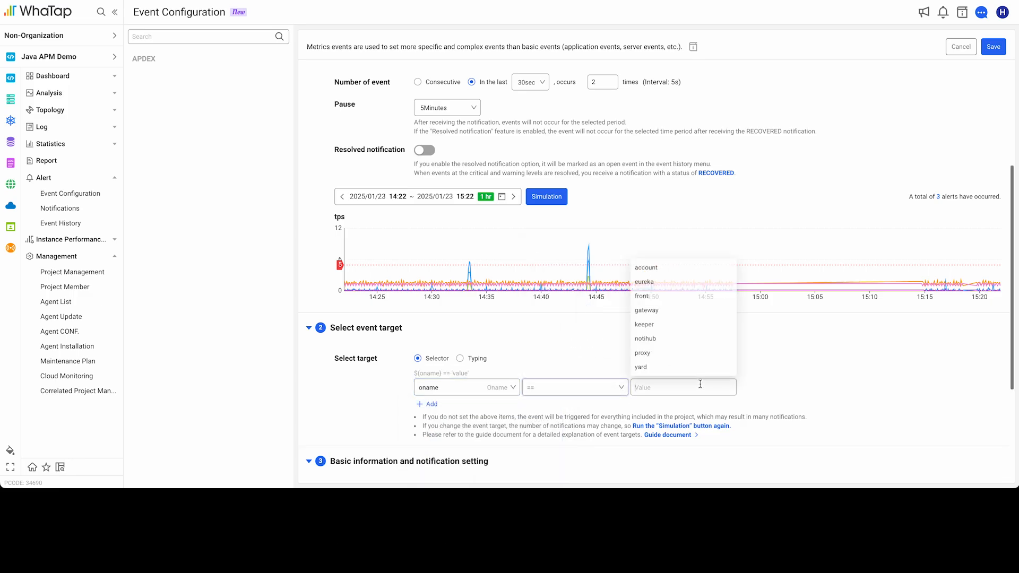
pyautogui.click(689, 292)
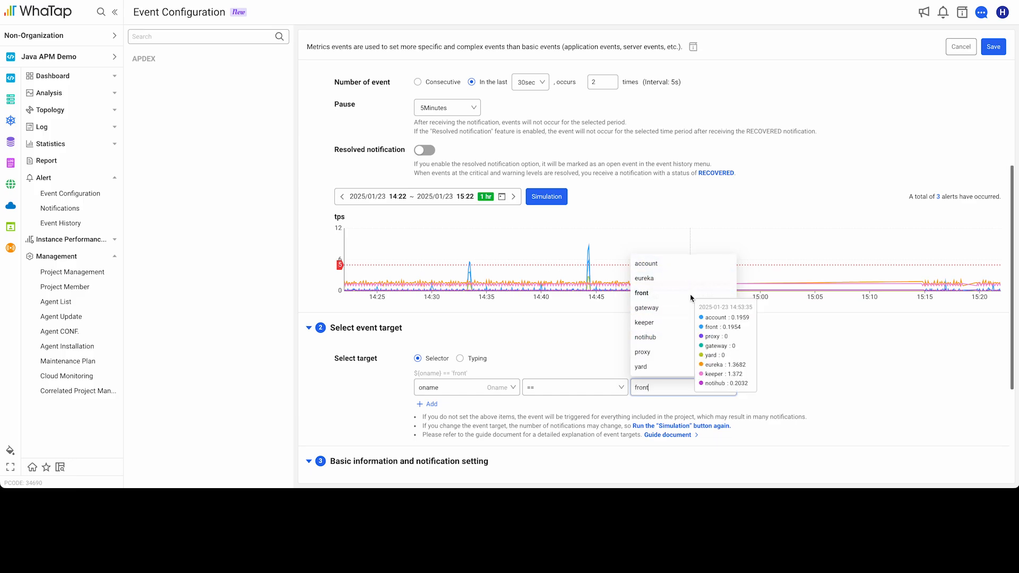
pyautogui.click(550, 199)
pyautogui.moveTo(588, 248)
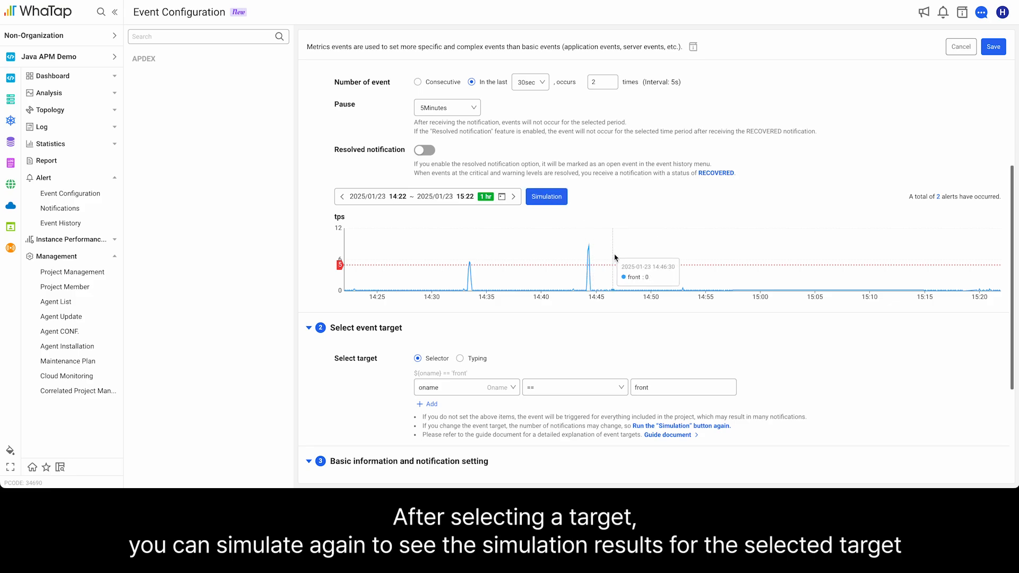
# Title the event "TPS Event" and set its message to "tps: ${tps} in ${oname}".
pyautogui.scroll(-2, 671, 338)
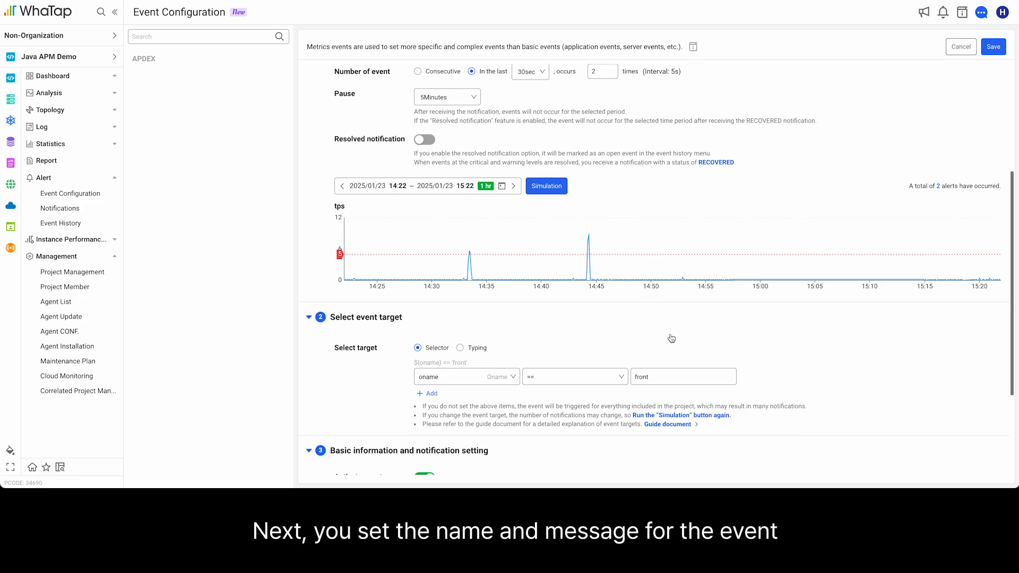
pyautogui.scroll(-3, 671, 338)
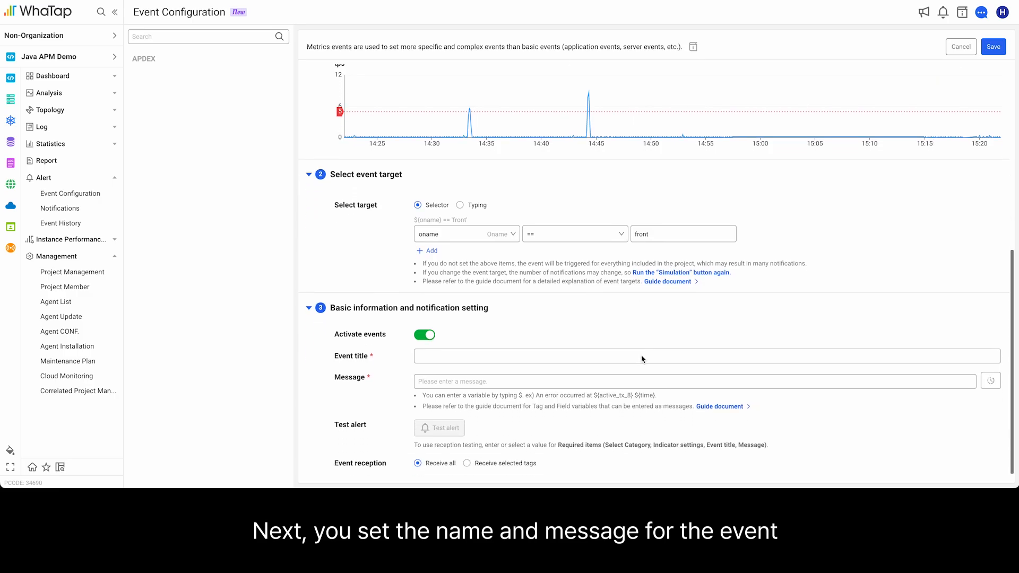
pyautogui.click(642, 356)
pyautogui.write('TPS Event')
pyautogui.click(563, 383)
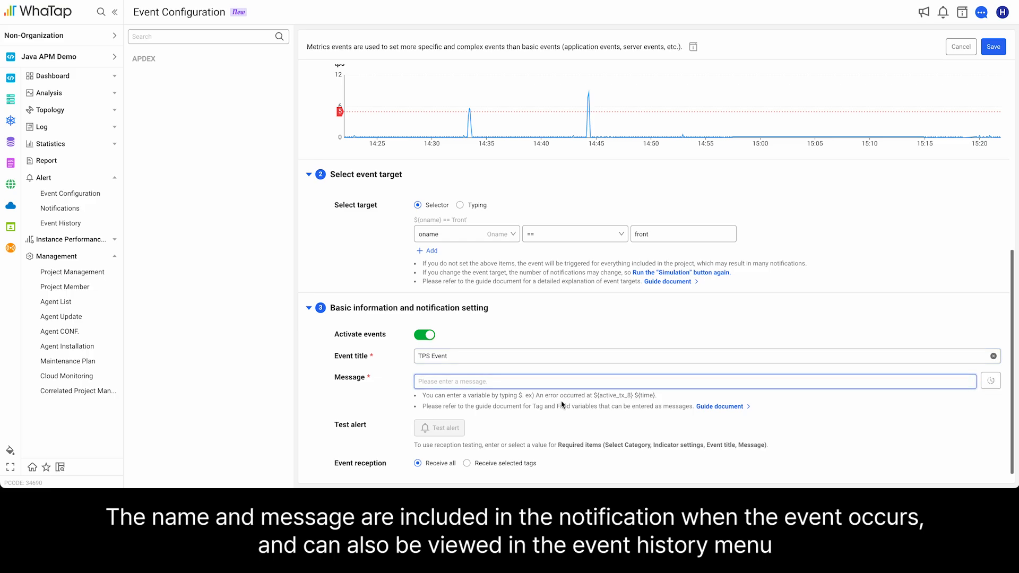
pyautogui.write('tps: ${tps} in')
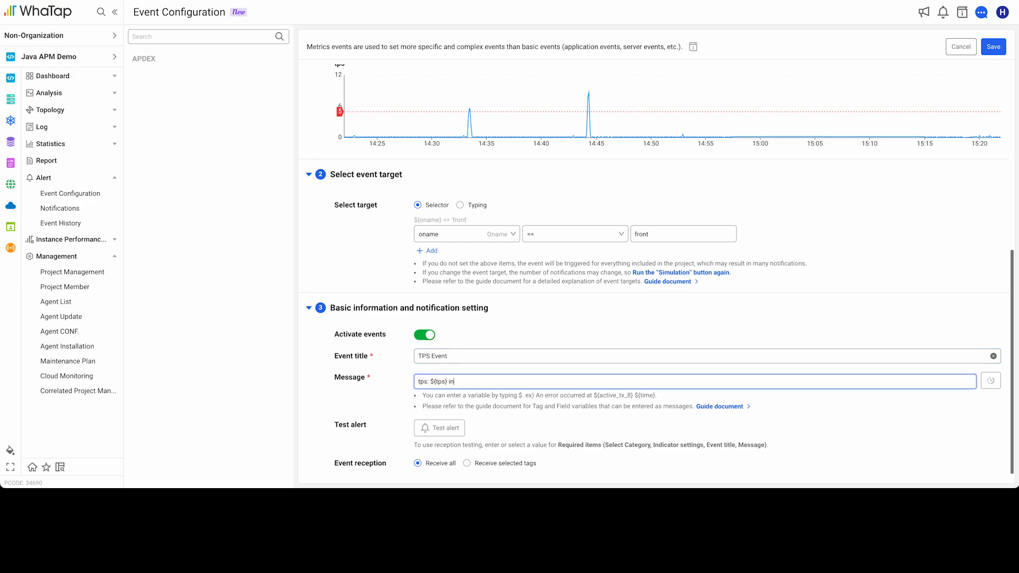
pyautogui.write(' ${oname}')
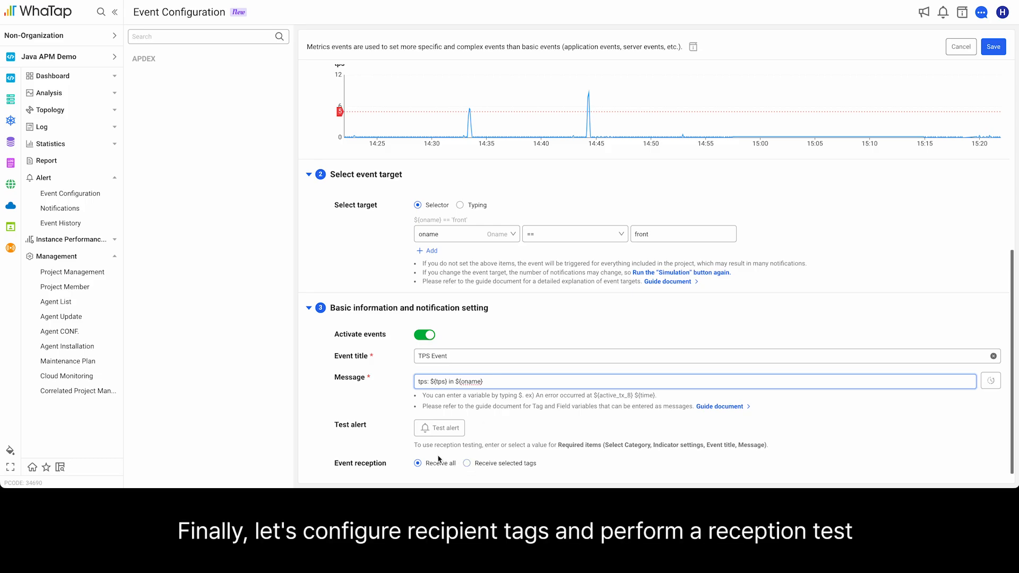
# Limit event reception to selected tags and add the Development tag.
pyautogui.click(497, 464)
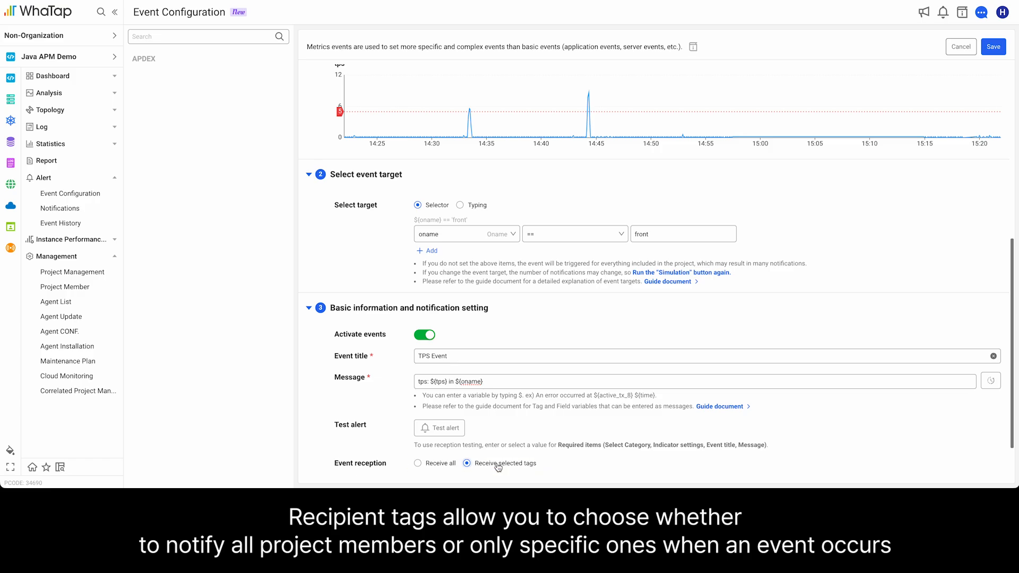
pyautogui.scroll(-1, 498, 467)
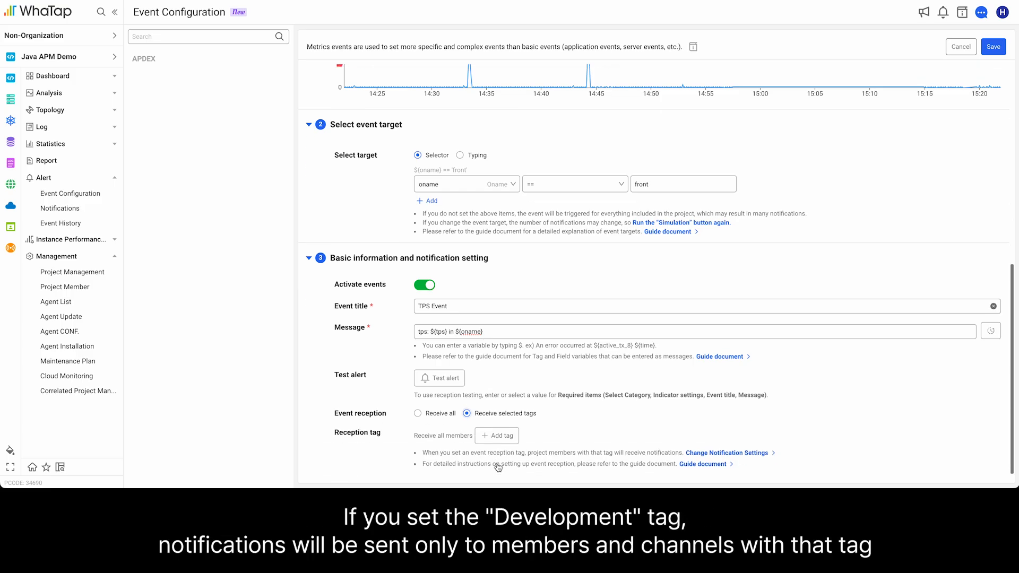
pyautogui.click(498, 437)
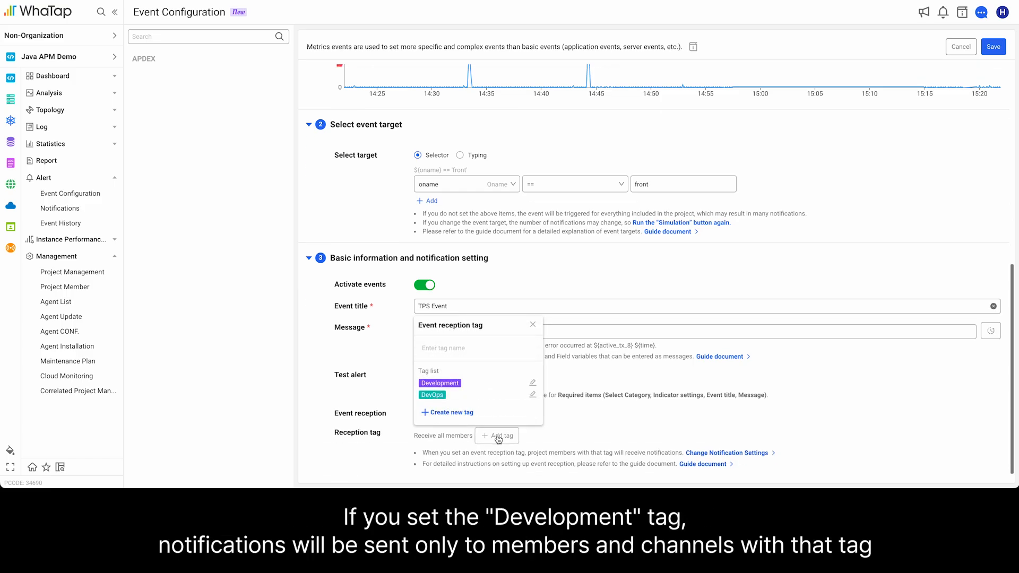
pyautogui.click(450, 384)
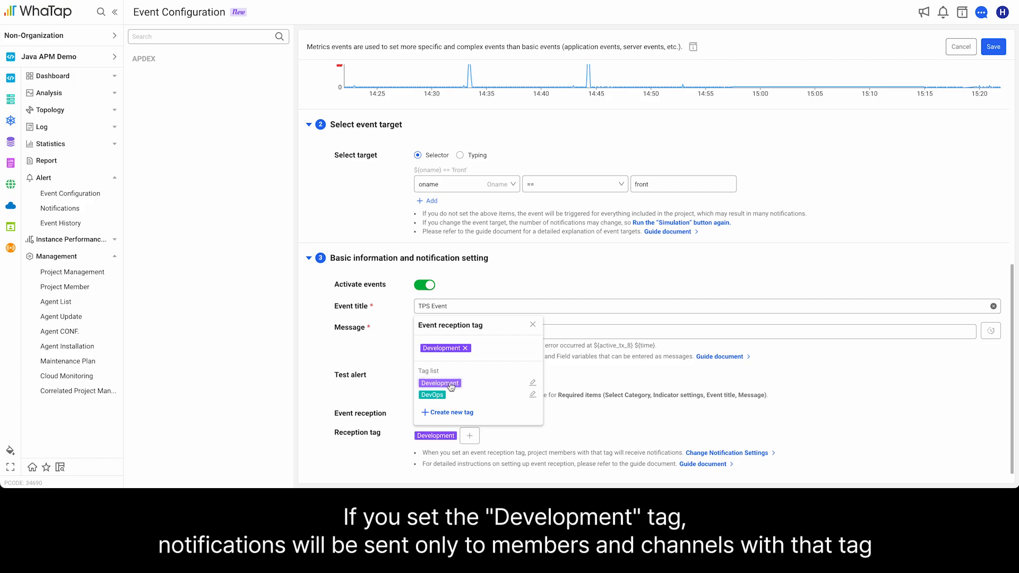
pyautogui.click(533, 324)
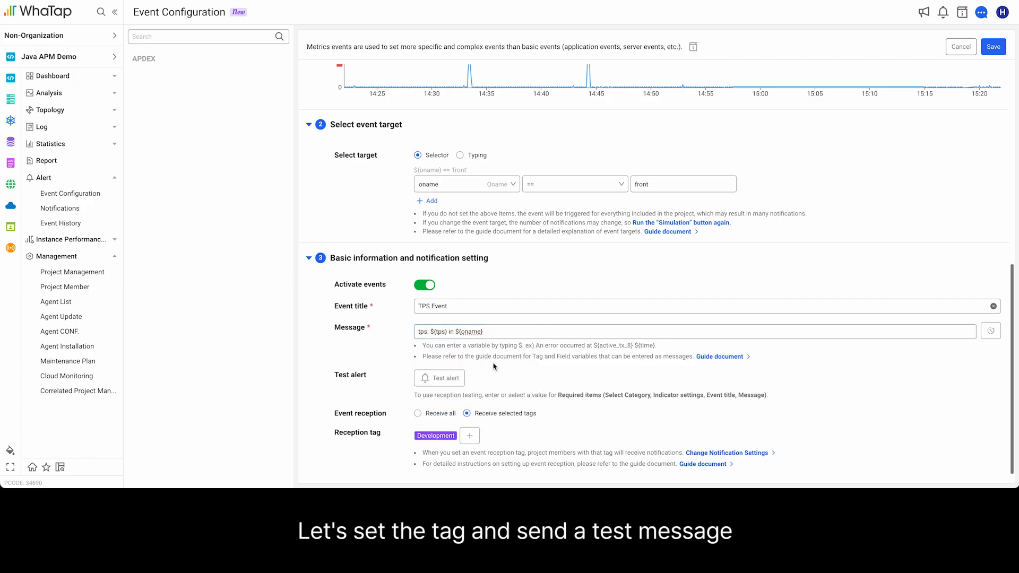
# Send a test alert for the event and save the alert policy.
pyautogui.click(456, 380)
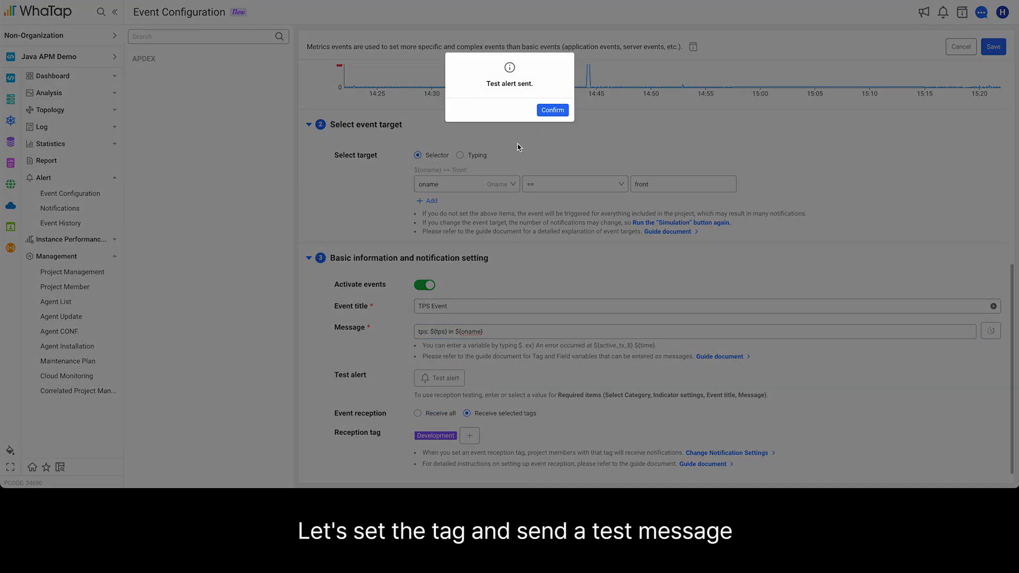
pyautogui.click(553, 110)
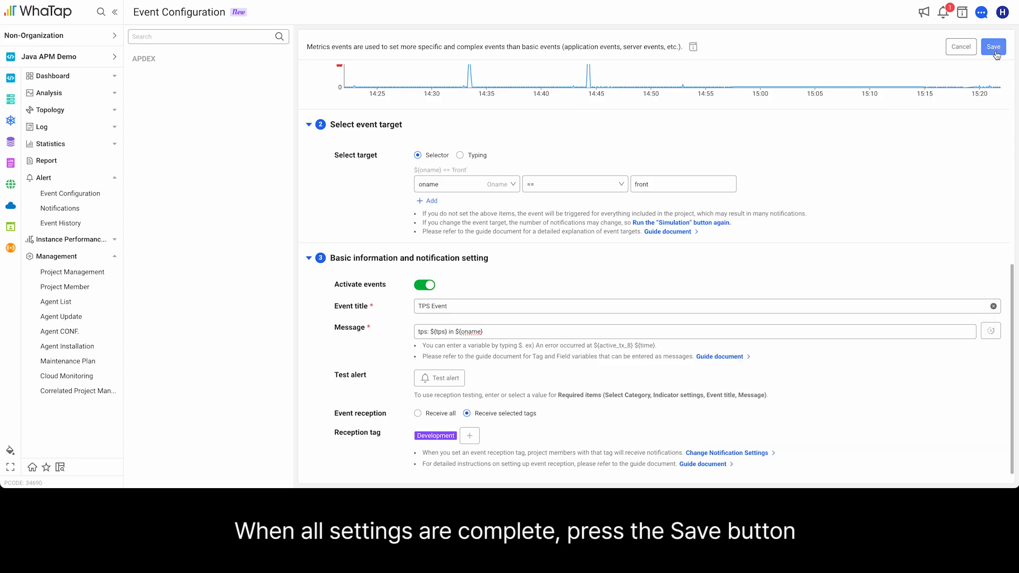
pyautogui.click(993, 48)
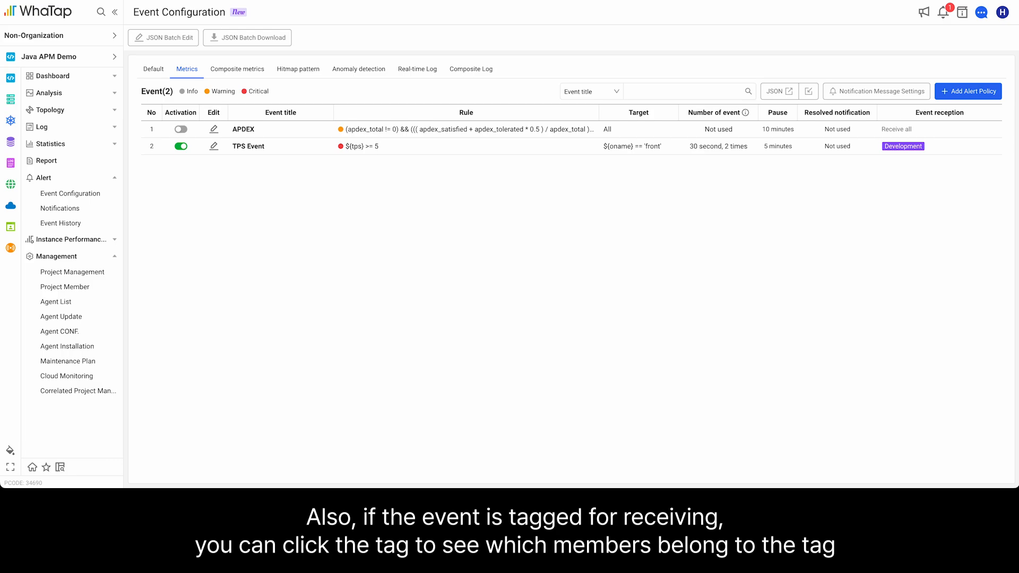
# View the members behind TPS Event's Development reception tag, and open the event history.
pyautogui.click(918, 147)
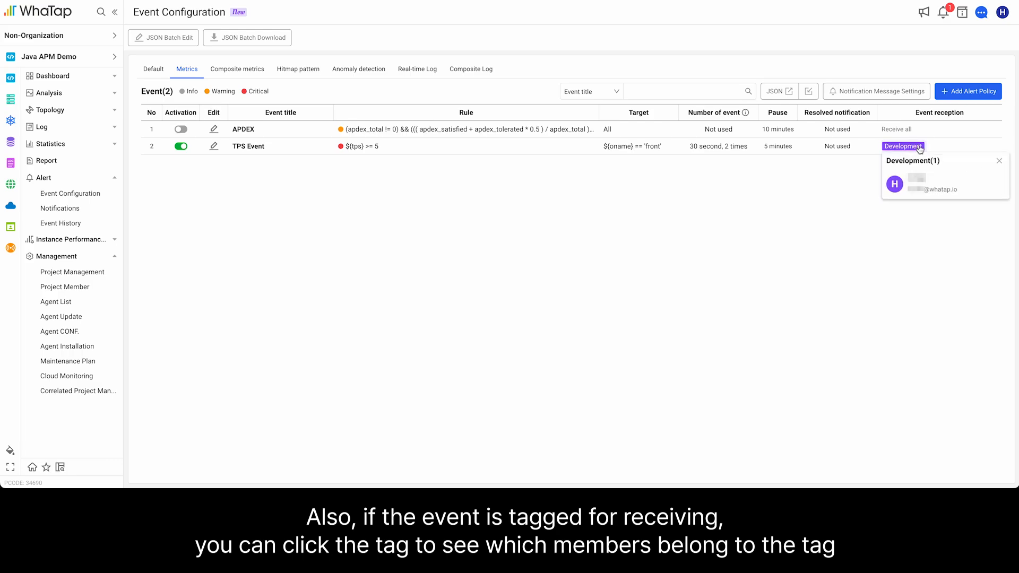
pyautogui.click(770, 199)
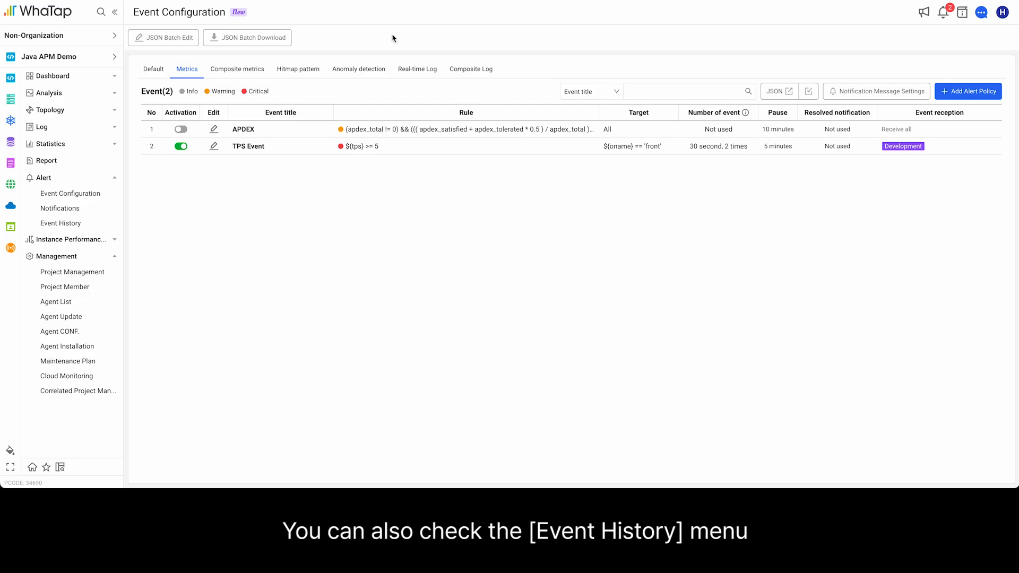
pyautogui.click(62, 229)
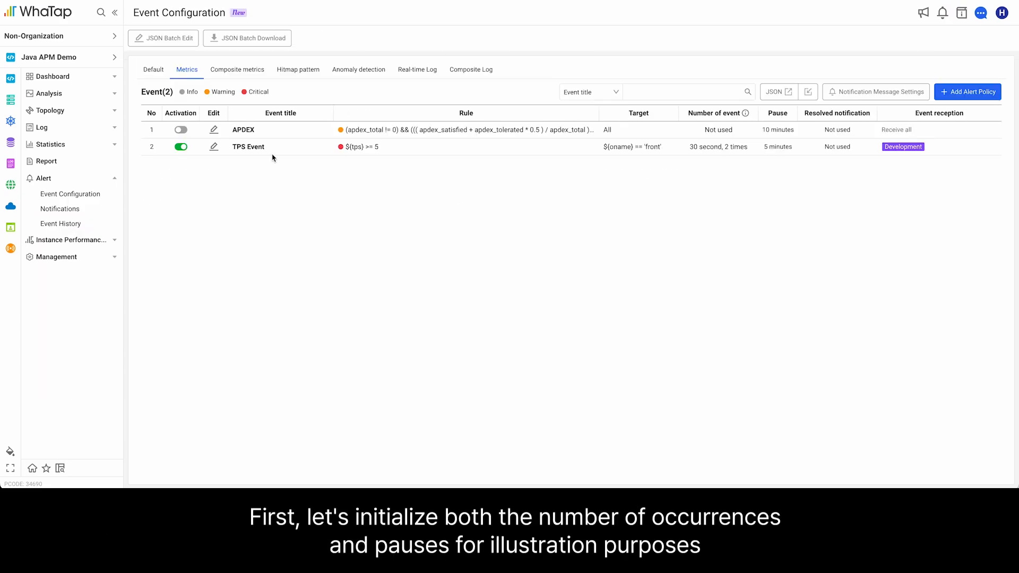
# Edit the TPS Event policy to fire after 1 consecutive occurrence with the pause set to Disabled.
pyautogui.click(214, 146)
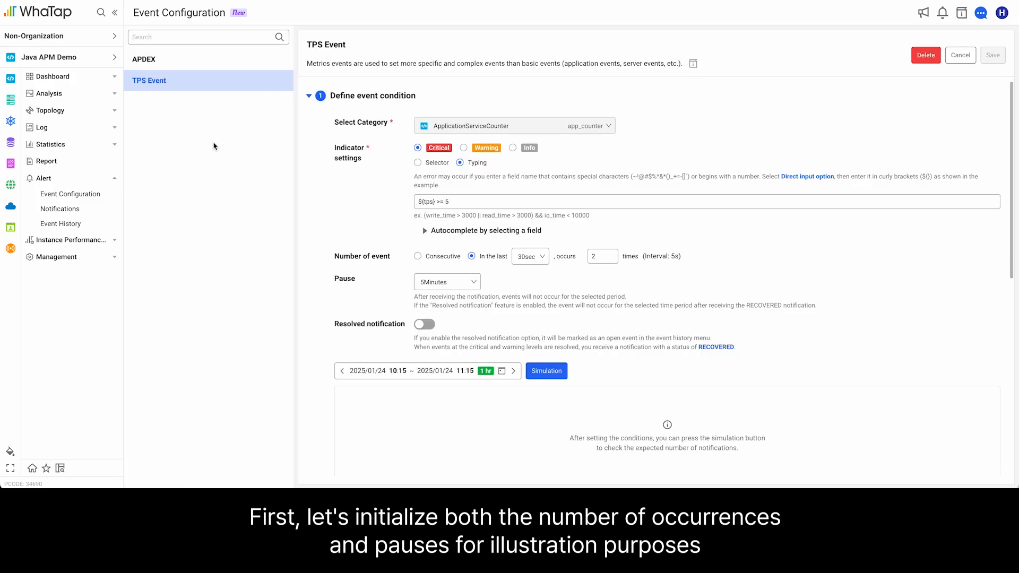
pyautogui.click(422, 255)
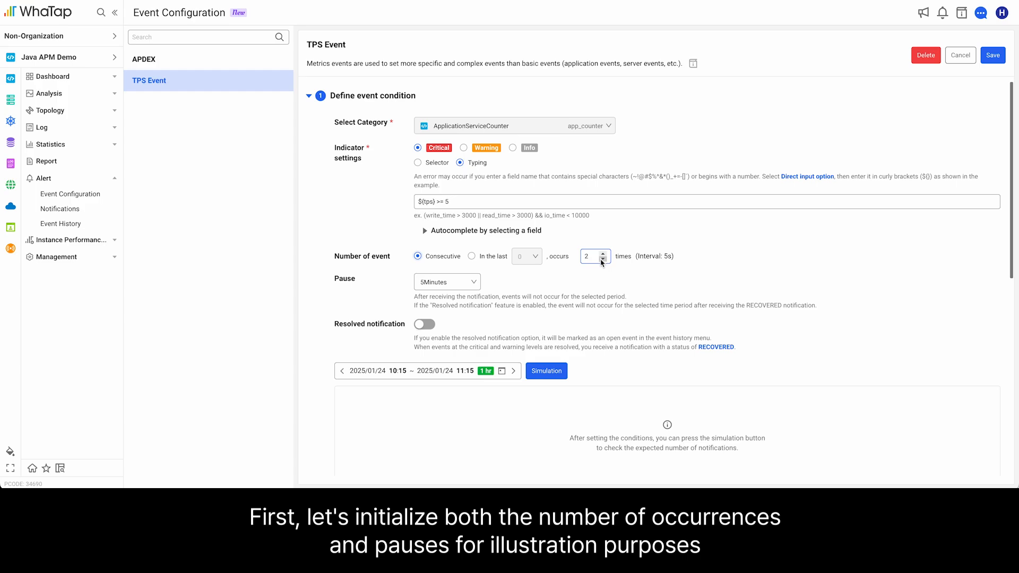
pyautogui.click(603, 260)
pyautogui.scroll(-1, 513, 293)
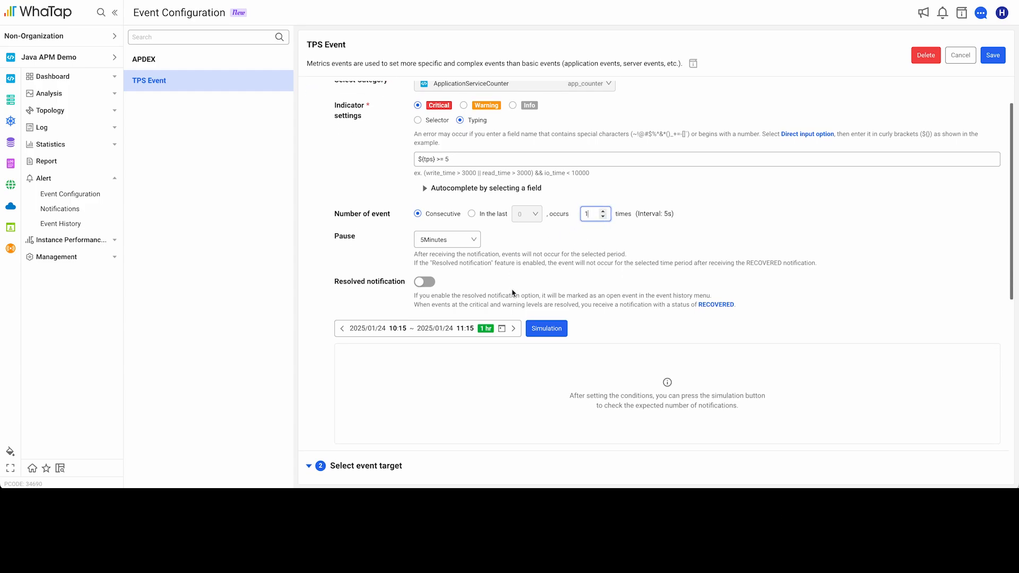
pyautogui.click(448, 239)
pyautogui.click(445, 260)
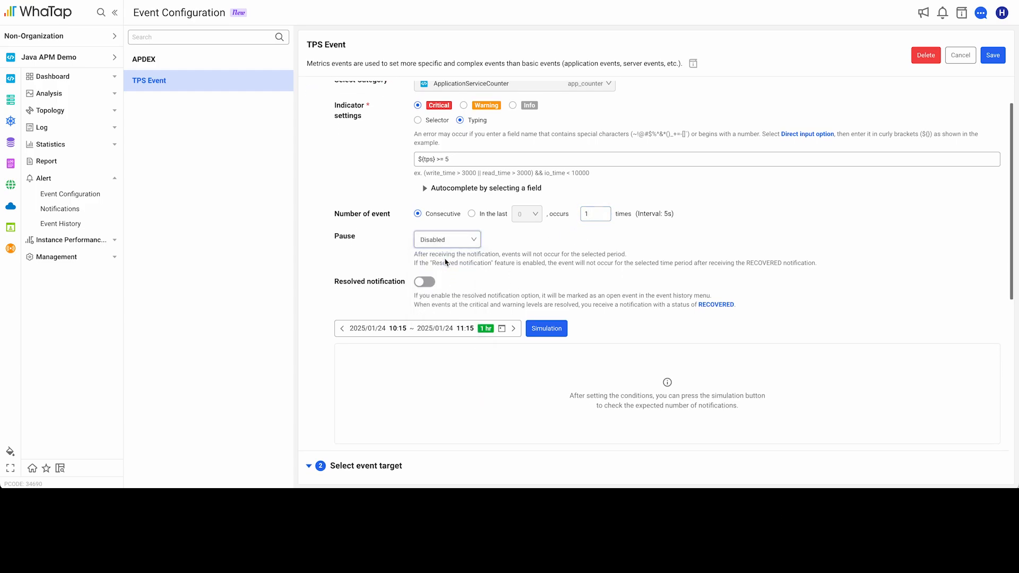
# Simulate the condition for 2025/01/24 11:05 to 11:10, and enable the resolved notification and rerun the simulation.
pyautogui.click(559, 329)
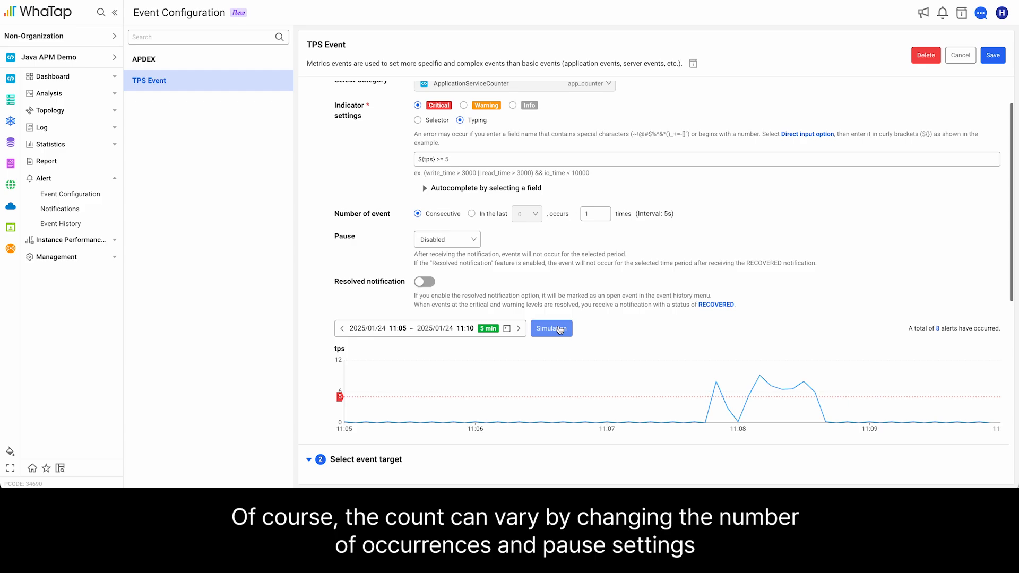
pyautogui.click(428, 283)
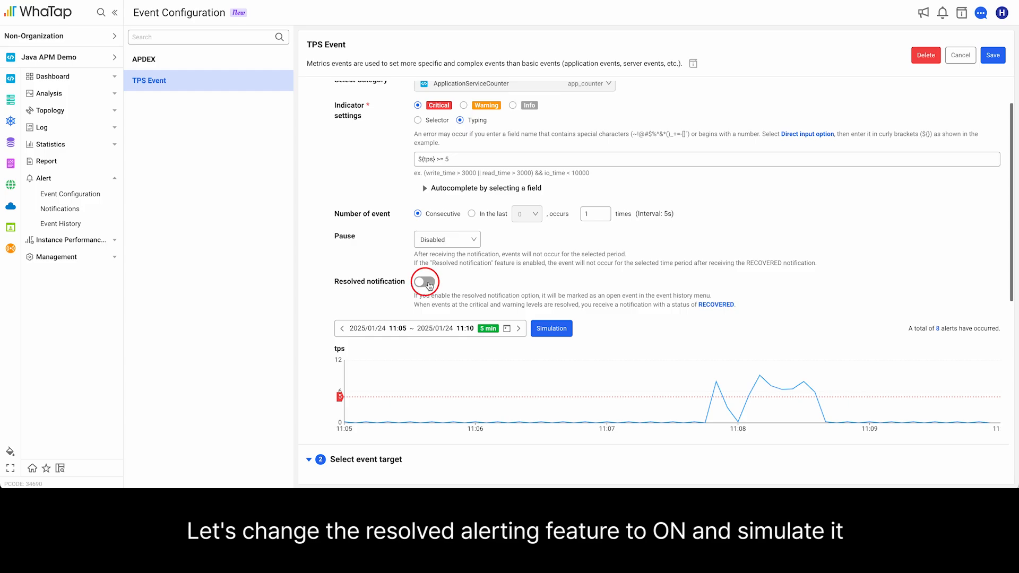
pyautogui.click(544, 332)
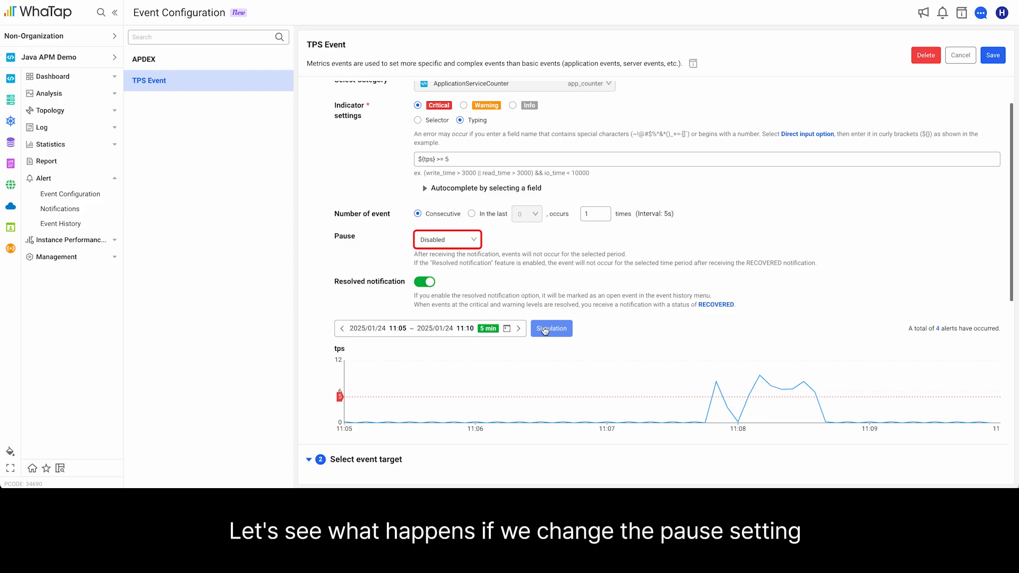
# Set the pause to 5Minutes and rerun the simulation for the same period.
pyautogui.click(458, 246)
pyautogui.click(457, 274)
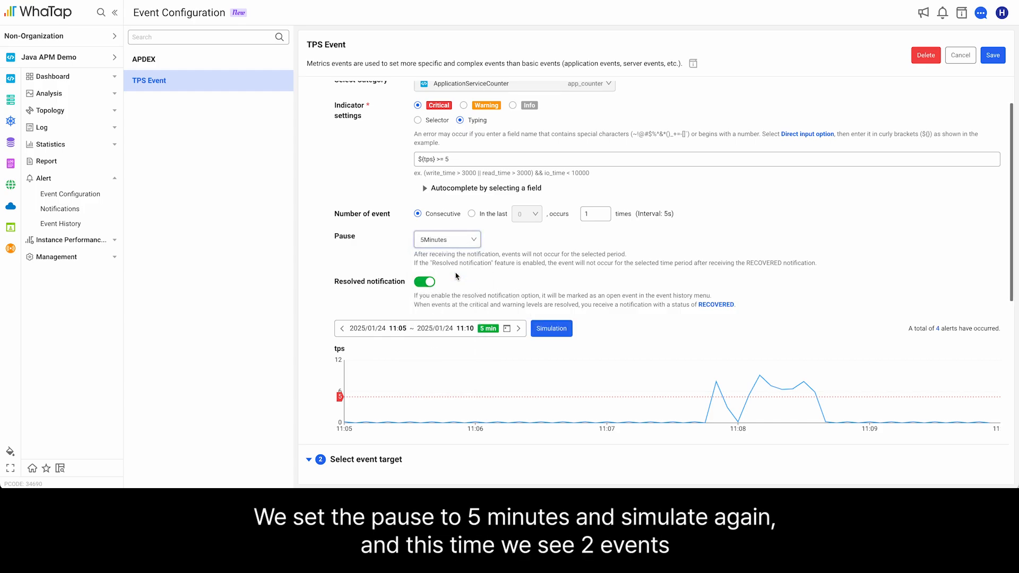
pyautogui.click(551, 330)
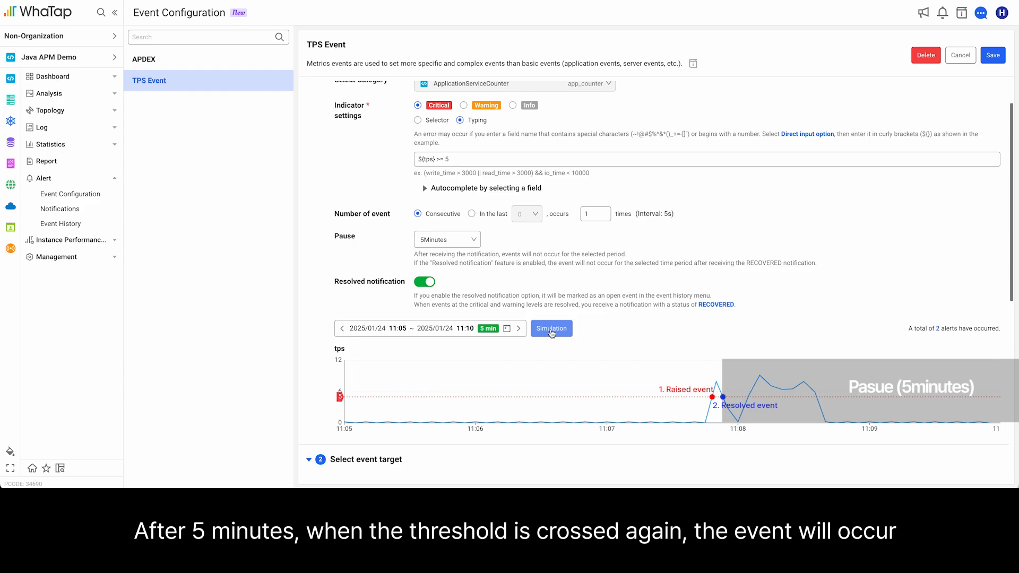
# Set the pause back to Disabled.
pyautogui.scroll(-3, 552, 332)
pyautogui.click(461, 105)
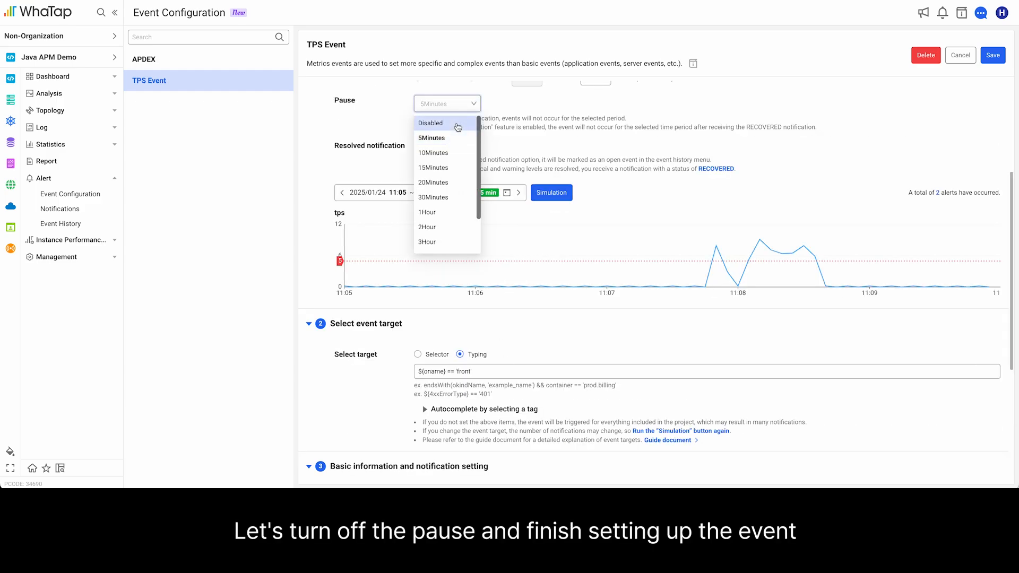
pyautogui.click(456, 125)
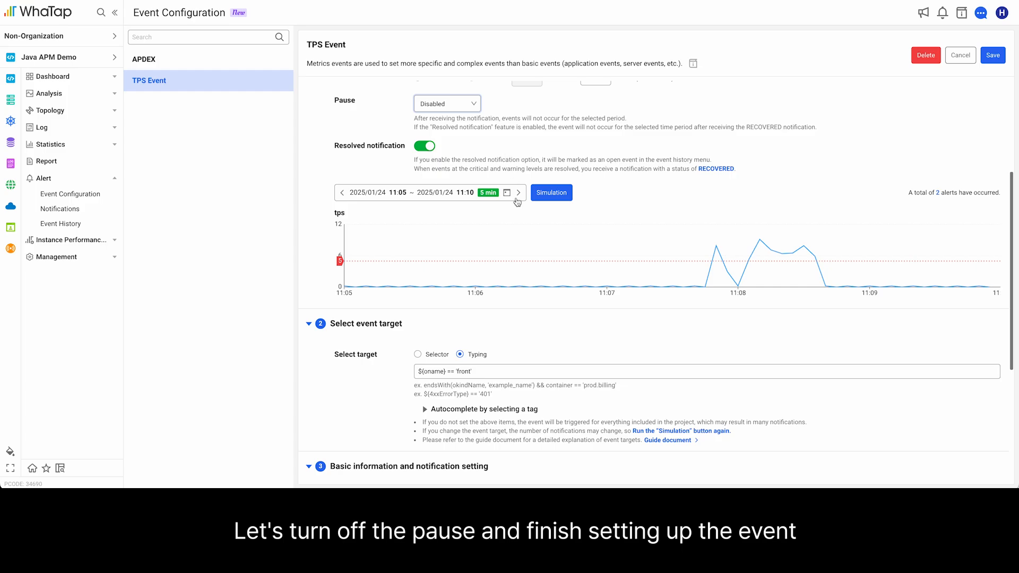
# Send a test alert for the event, dismiss the alert notifications and save the updated policy.
pyautogui.scroll(-3, 519, 318)
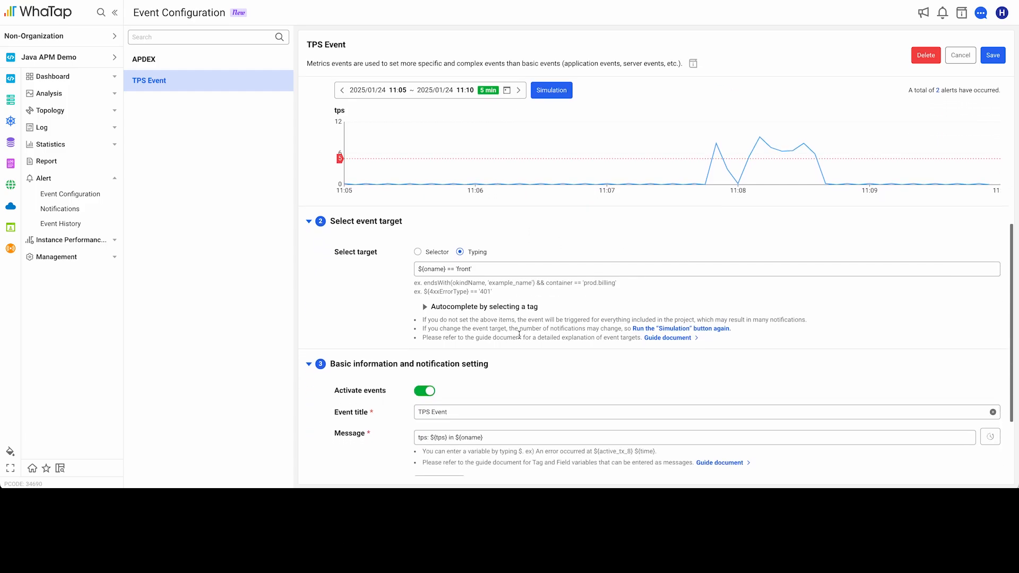
pyautogui.scroll(-3, 519, 335)
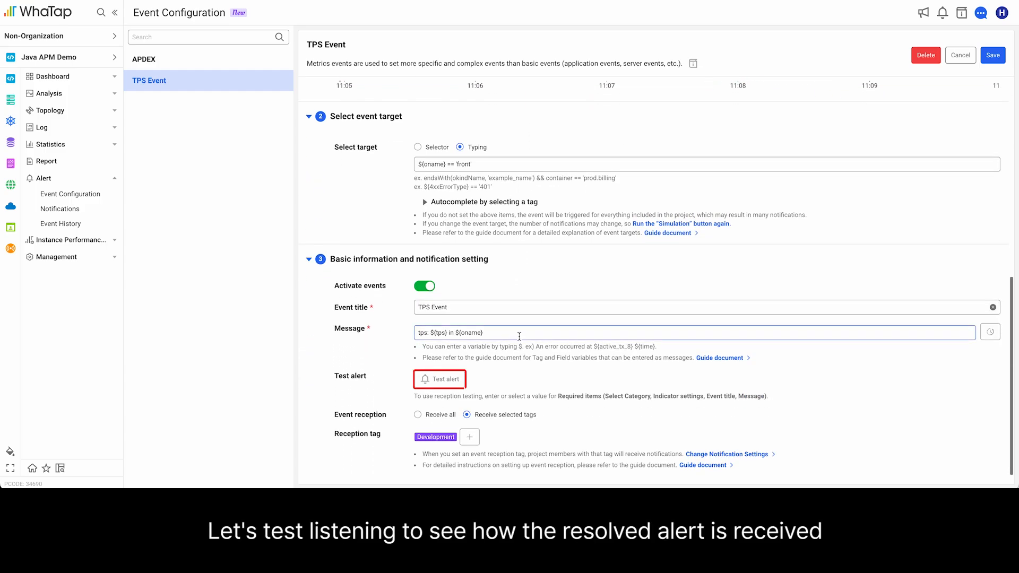
pyautogui.click(441, 381)
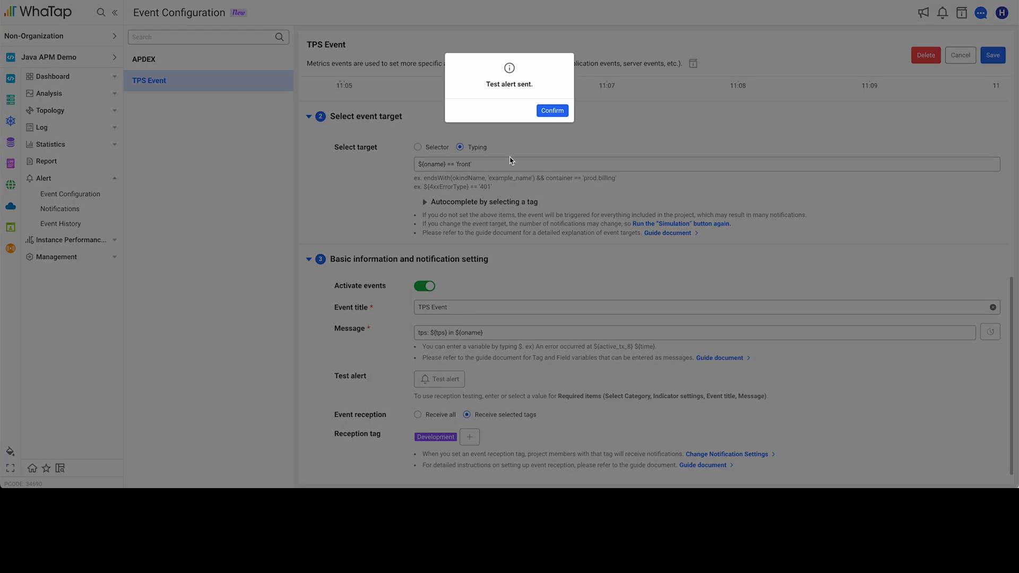
pyautogui.click(552, 112)
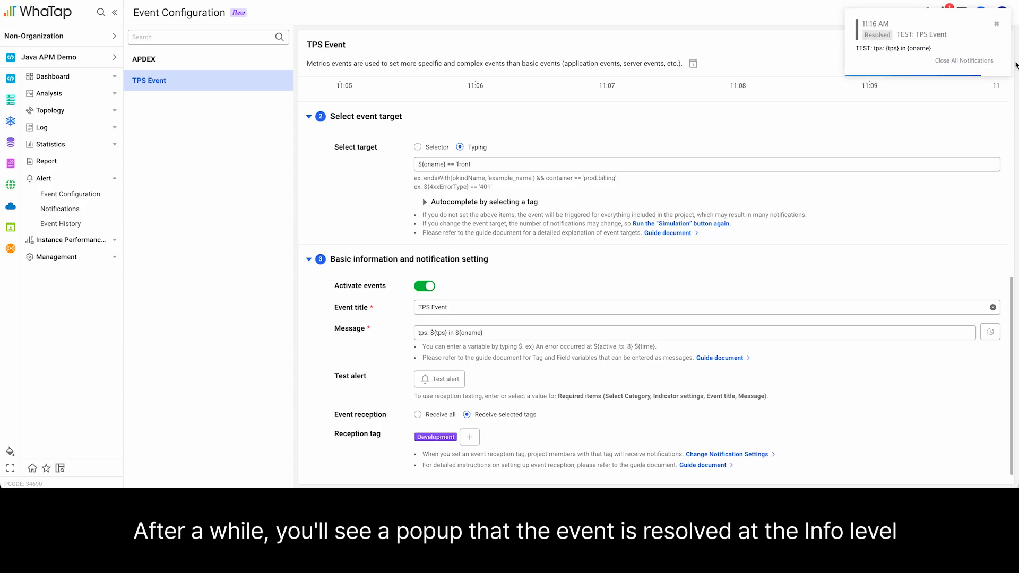
pyautogui.click(966, 61)
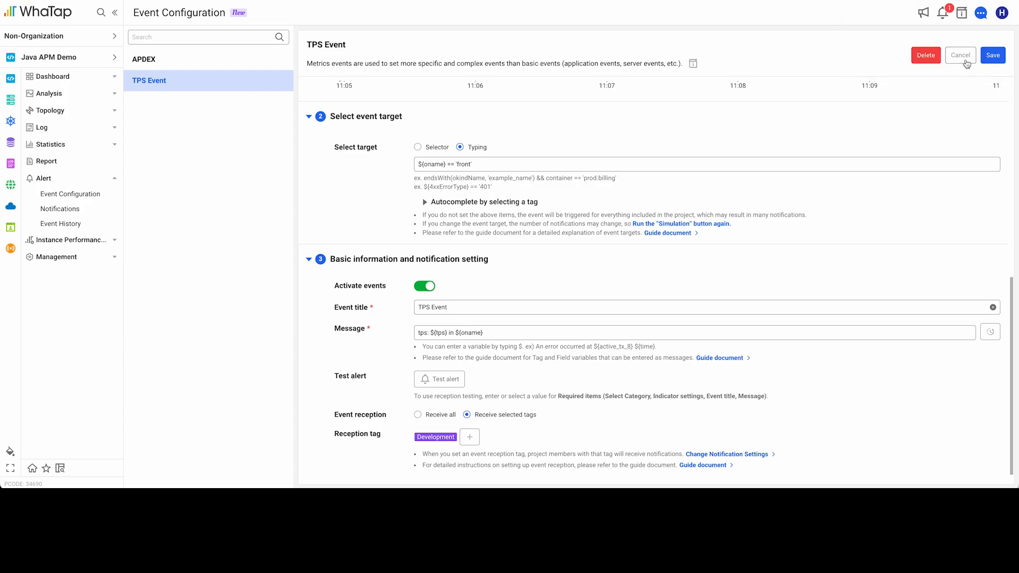
pyautogui.click(990, 56)
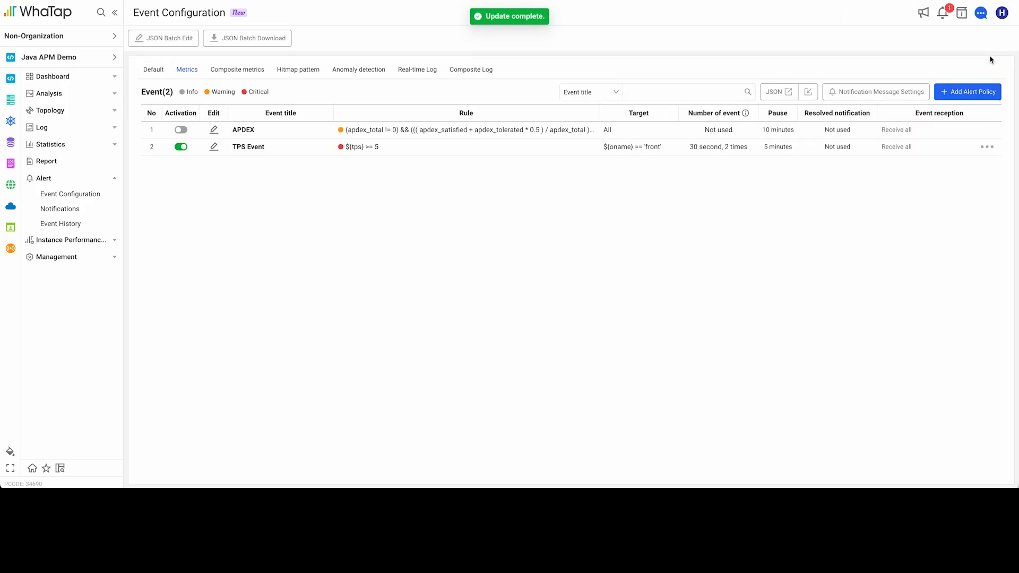
# Read the delivered test alert message, and open the event history and refresh its list of events.
pyautogui.scroll(3, 858, 276)
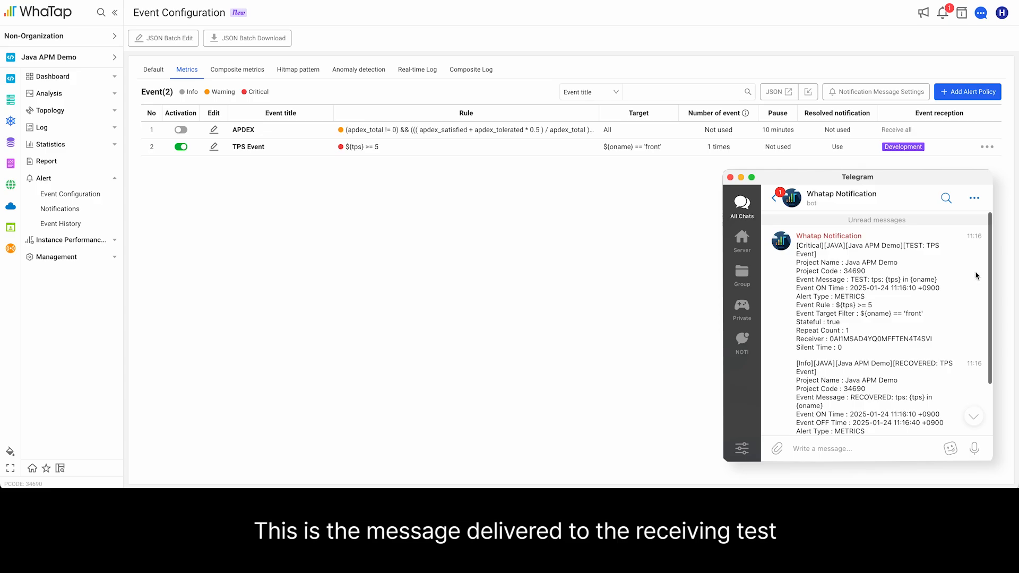
pyautogui.scroll(-3, 976, 276)
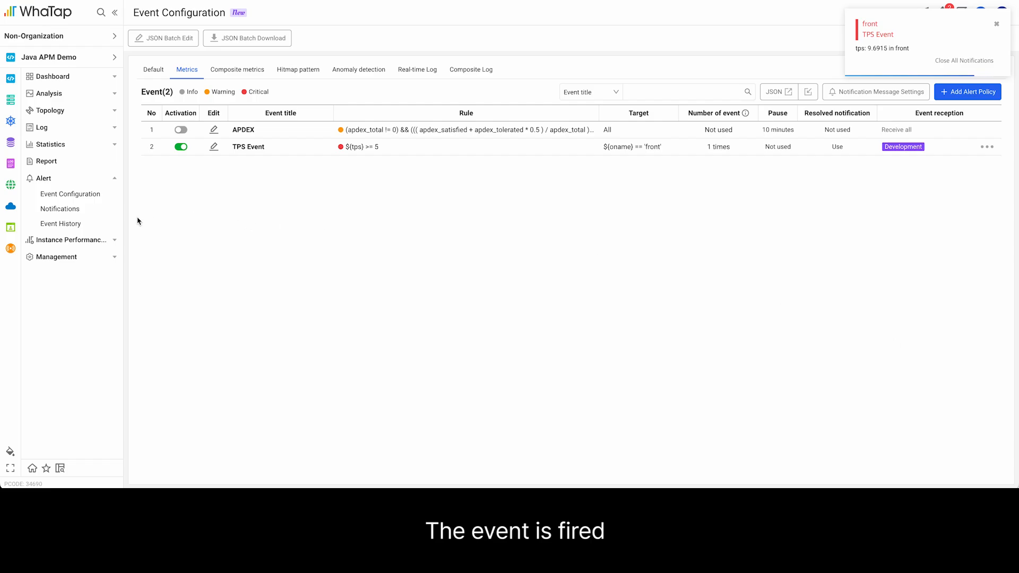
pyautogui.click(68, 226)
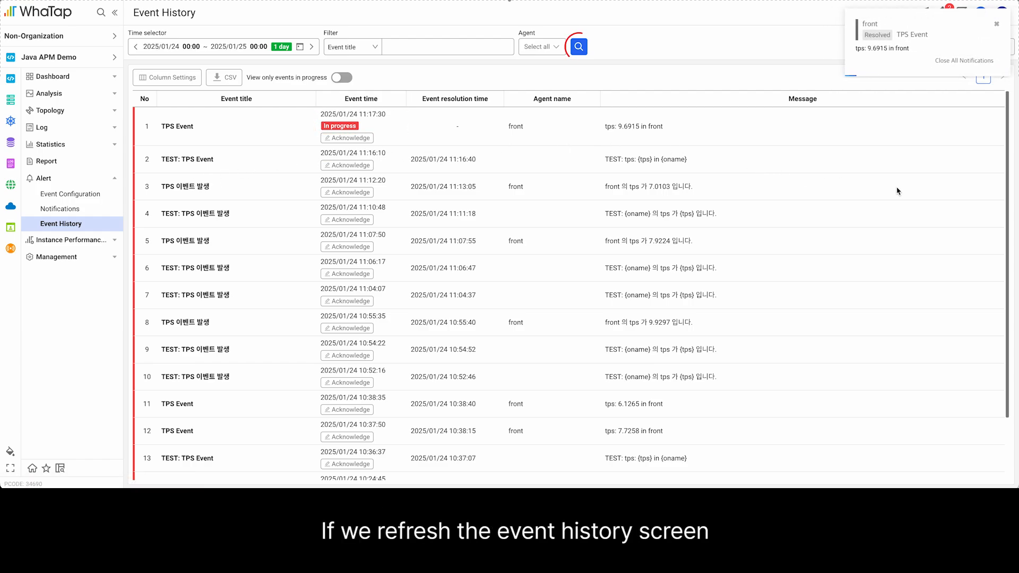
pyautogui.click(579, 48)
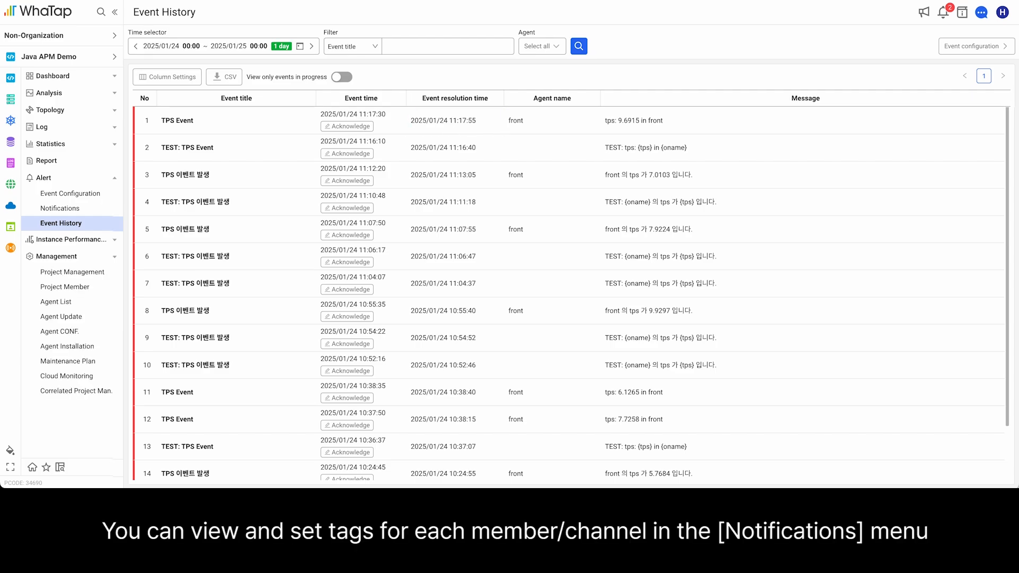
# Open the project's alert notification settings for members and channels.
pyautogui.click(60, 208)
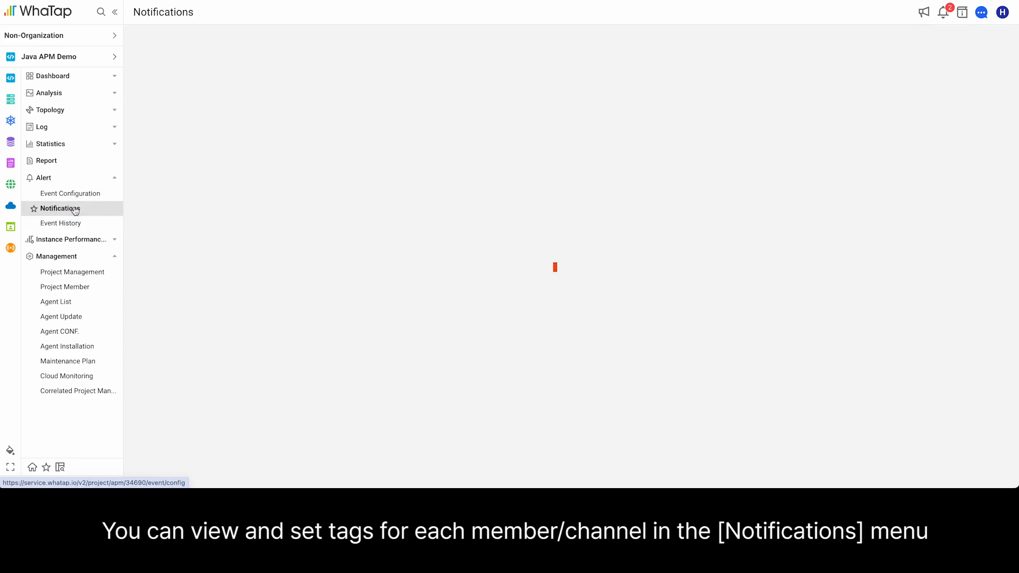